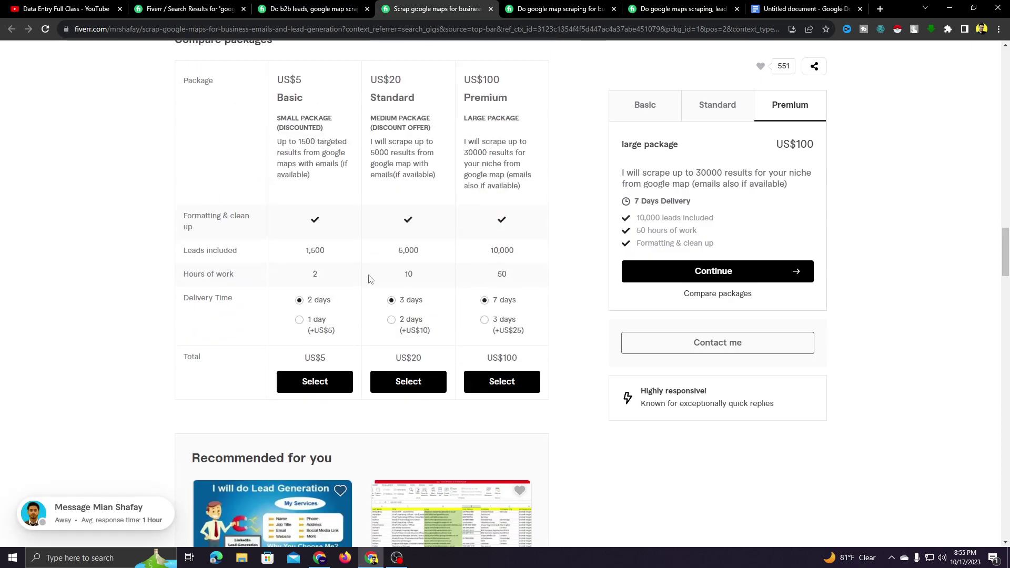
Read the Fiverr gig's description, examining its list of provided data, the location and category paragraph, and the "Why me" points
scroll(373, 294, up, 15)
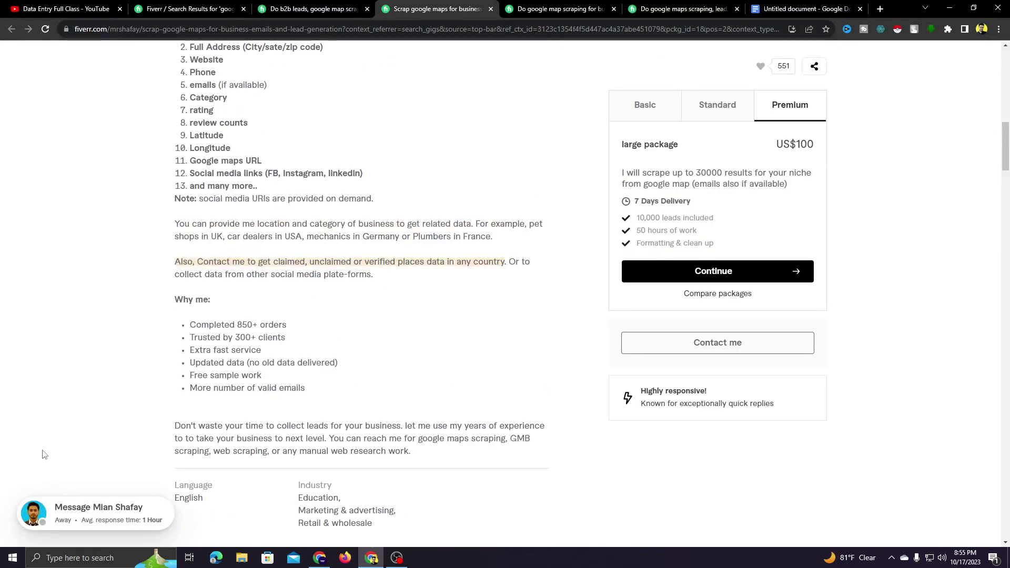
scroll(45, 454, up, 3)
scroll(178, 297, down, 4)
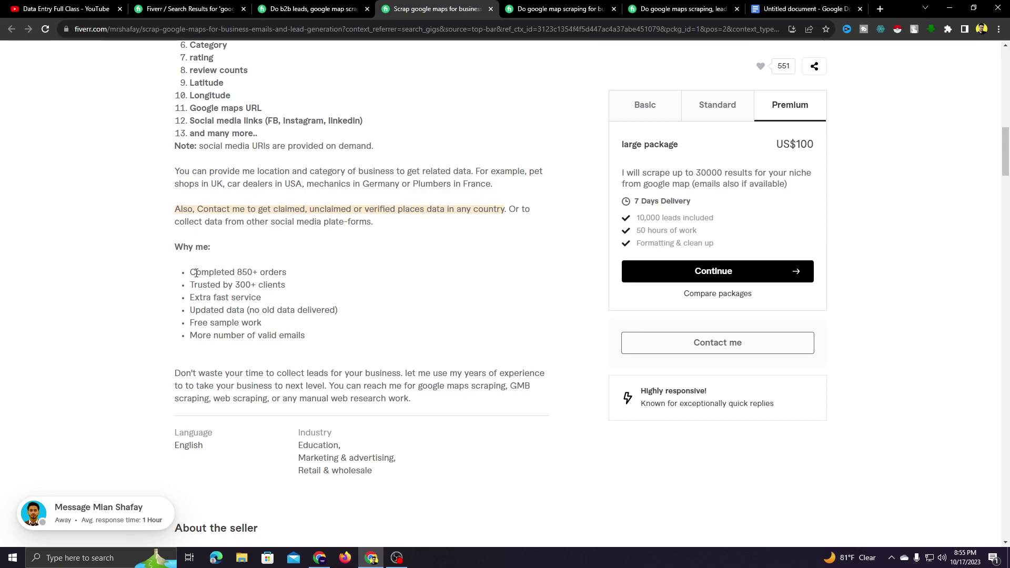
triple_click(273, 269)
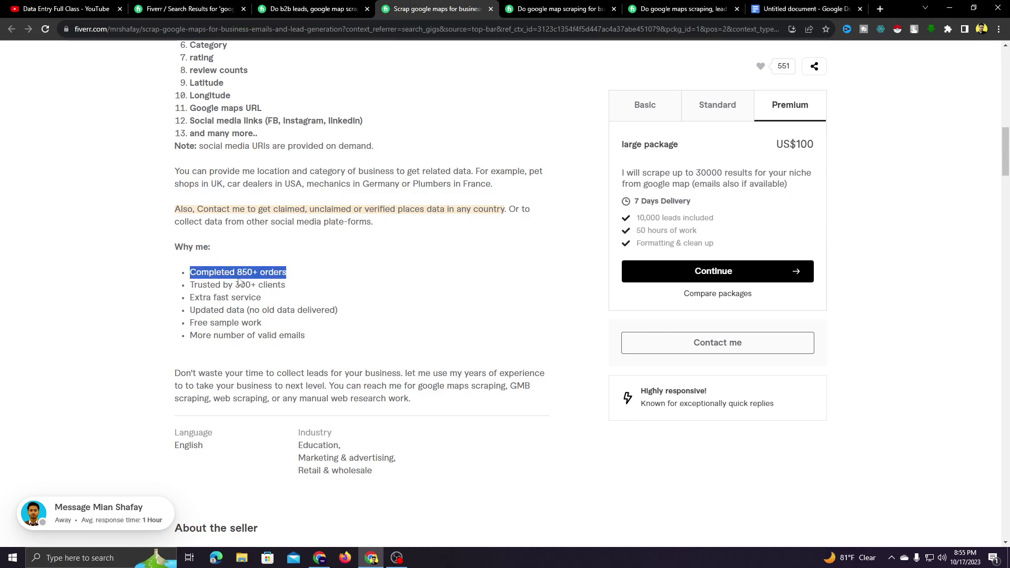
mouse_move(232, 285)
mouse_down()
mouse_move(294, 272)
mouse_move(190, 285)
mouse_move(231, 284)
mouse_up()
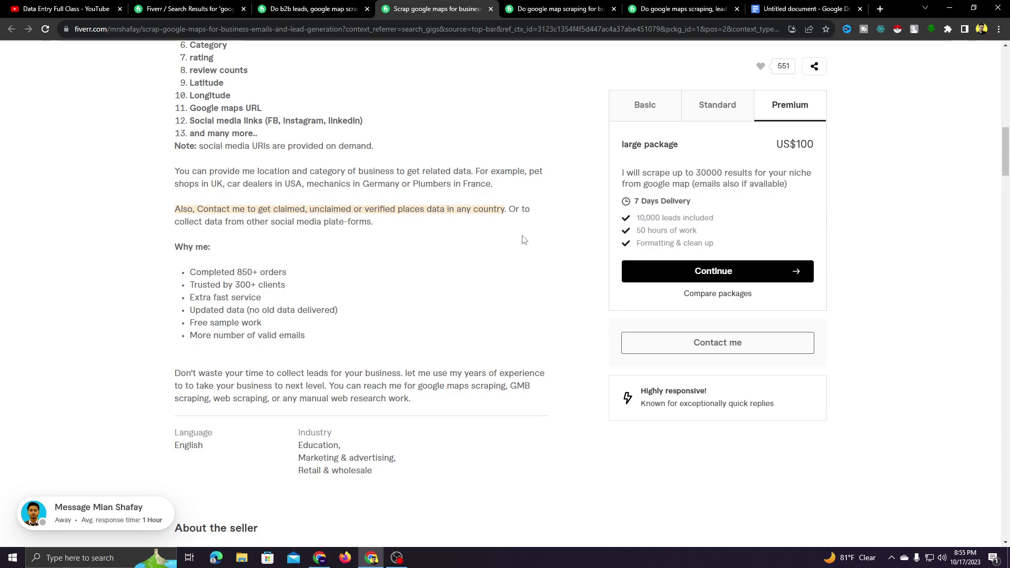
scroll(368, 253, up, 3)
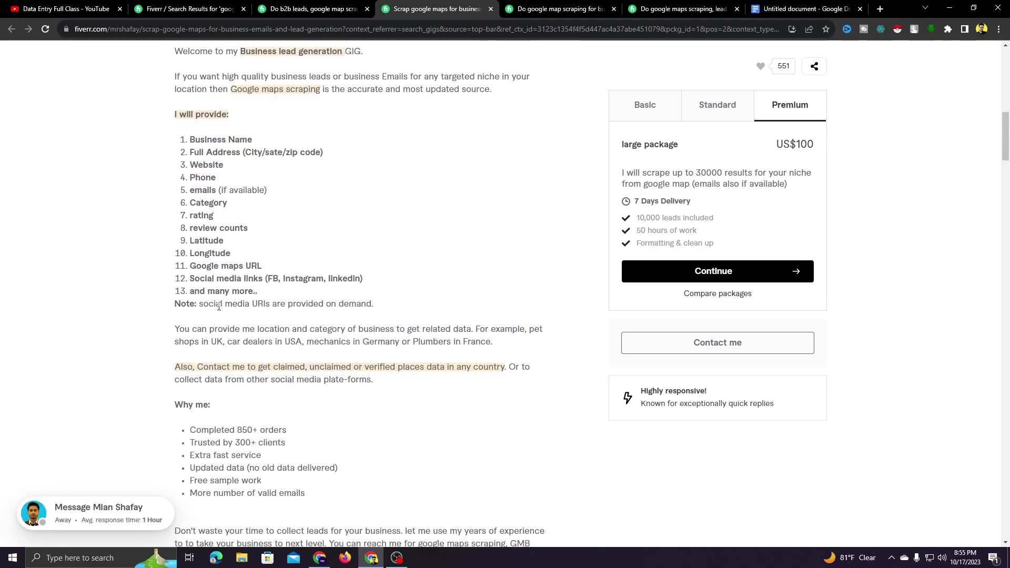
drag(178, 330, 363, 341)
click(379, 339)
drag(174, 330, 492, 343)
click(338, 346)
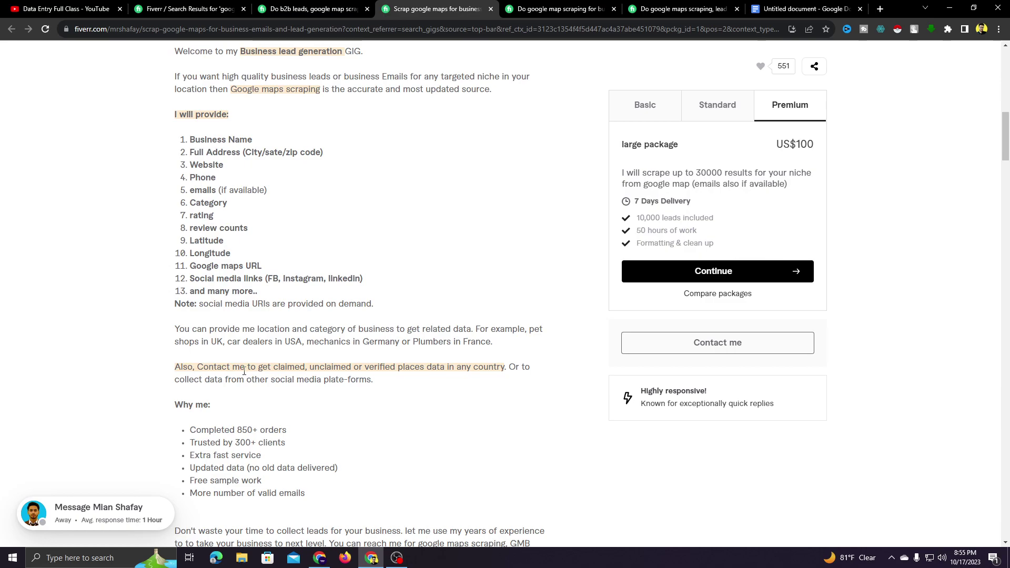
scroll(244, 372, down, 2)
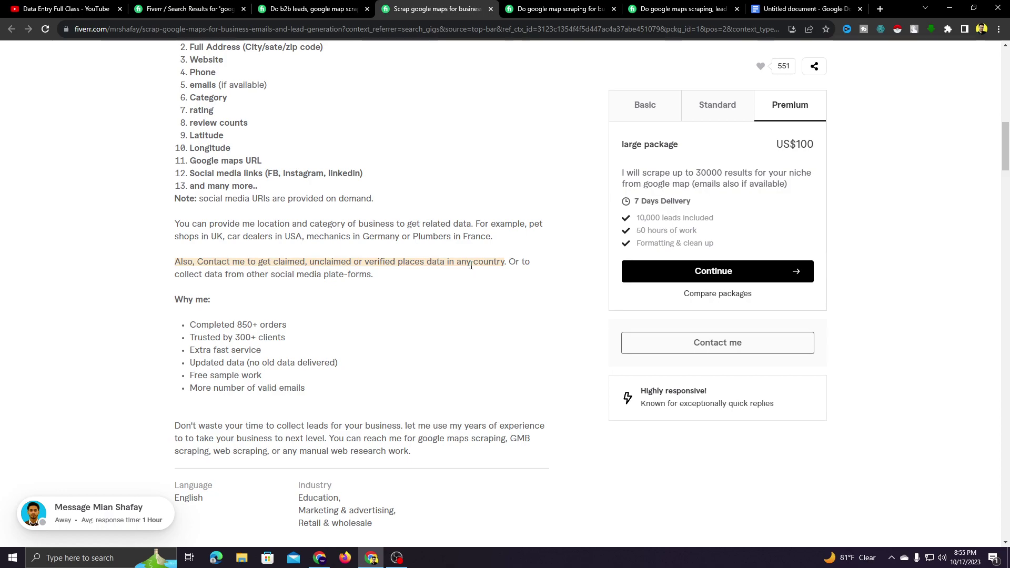
scroll(243, 298, up, 2)
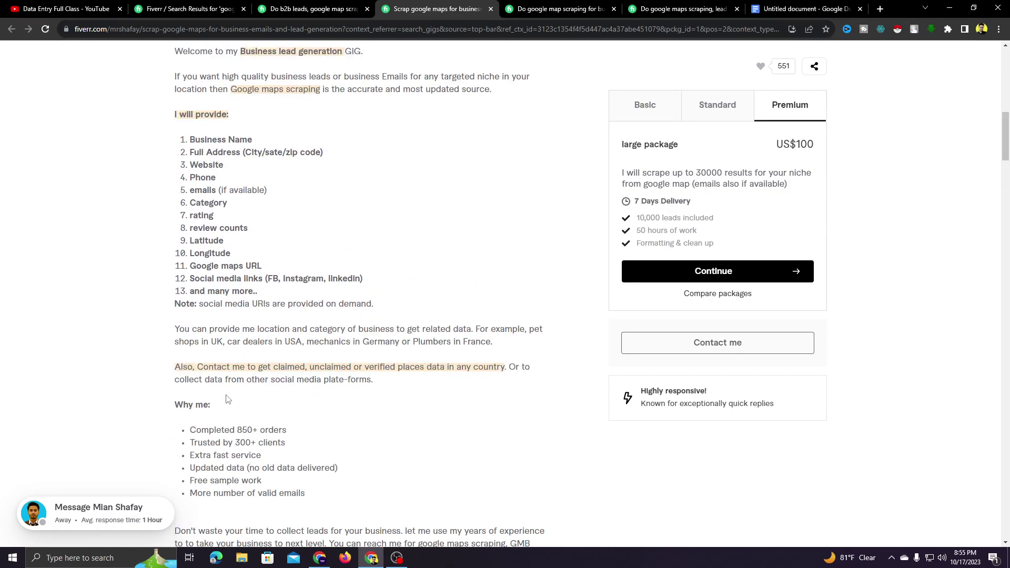
scroll(227, 399, down, 2)
scroll(210, 402, up, 3)
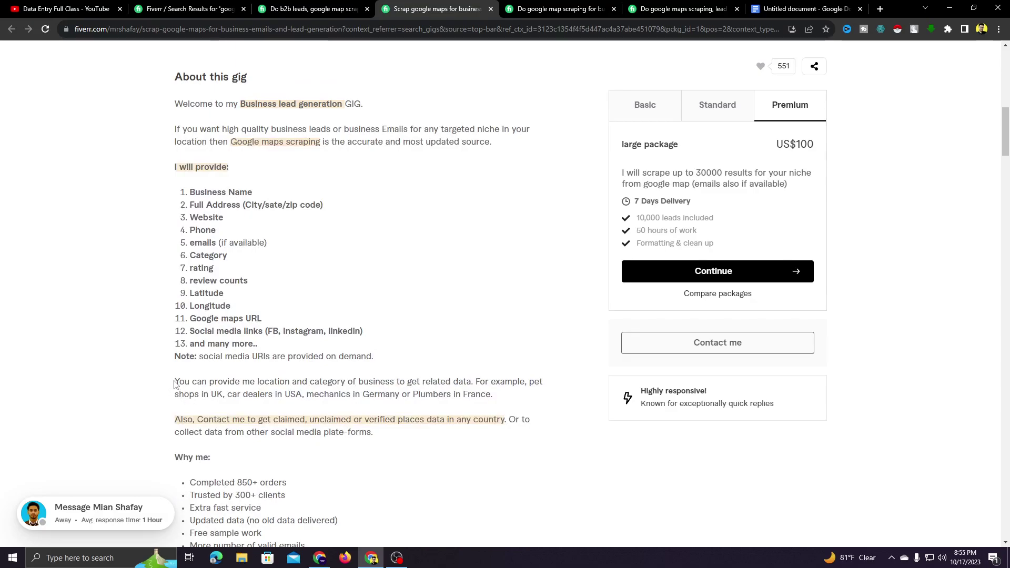
Copy the gig's paragraph starting "You can provide me location and category of business" and submit it in the ChatGPT conversation for rewriting
drag(174, 380, 494, 400)
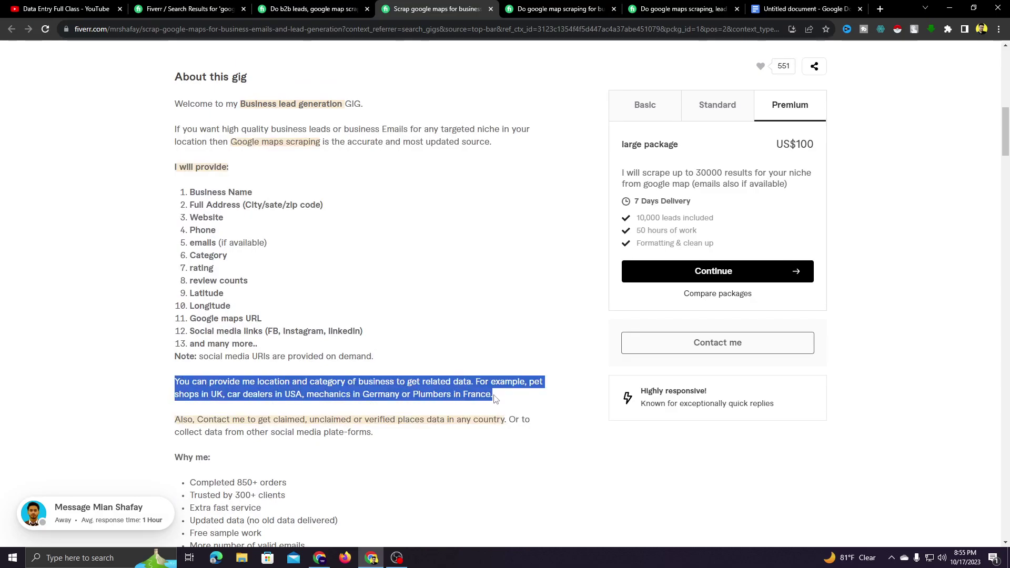
right_click(426, 395)
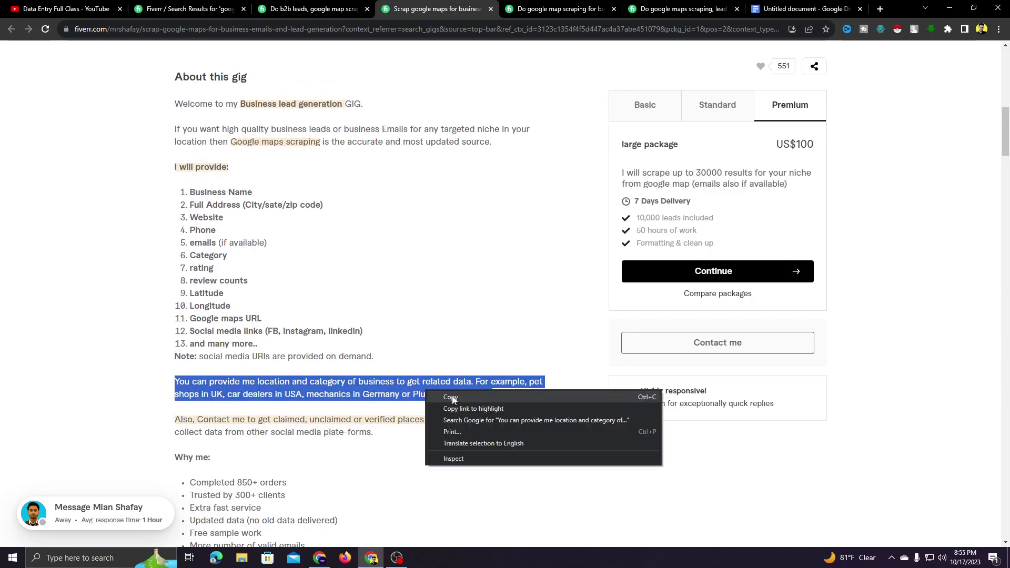
click(452, 398)
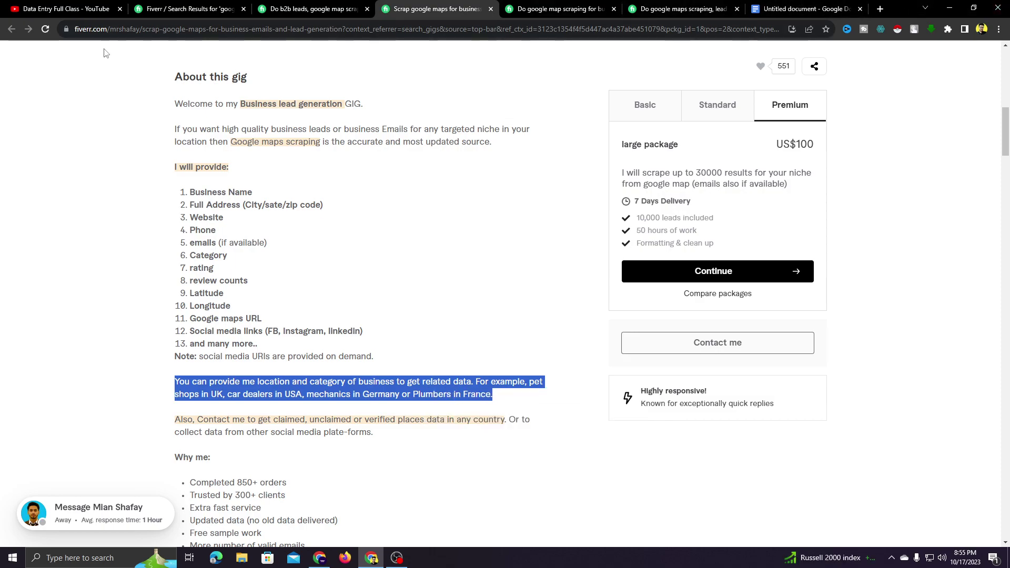
click(316, 561)
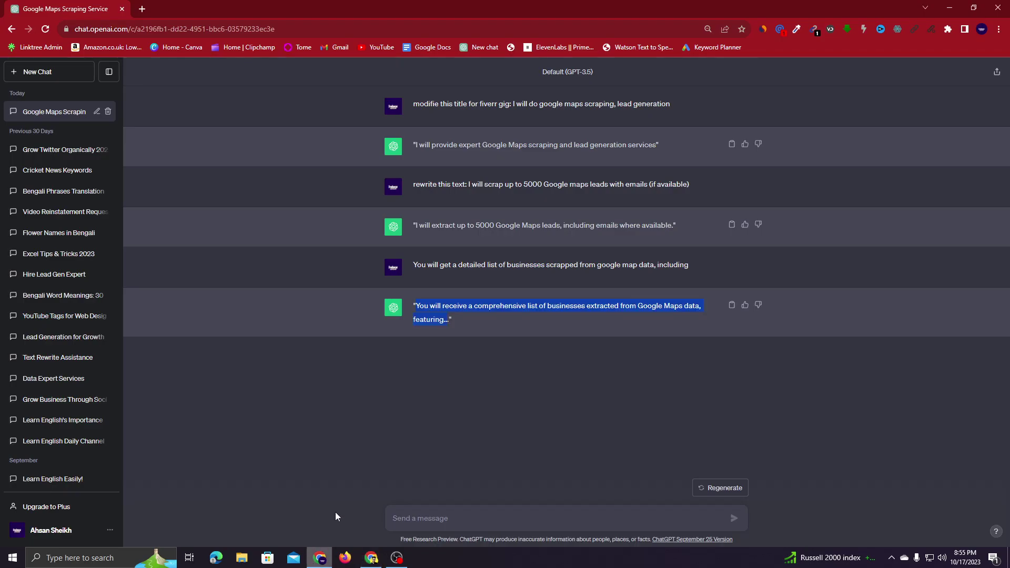
right_click(436, 516)
click(473, 429)
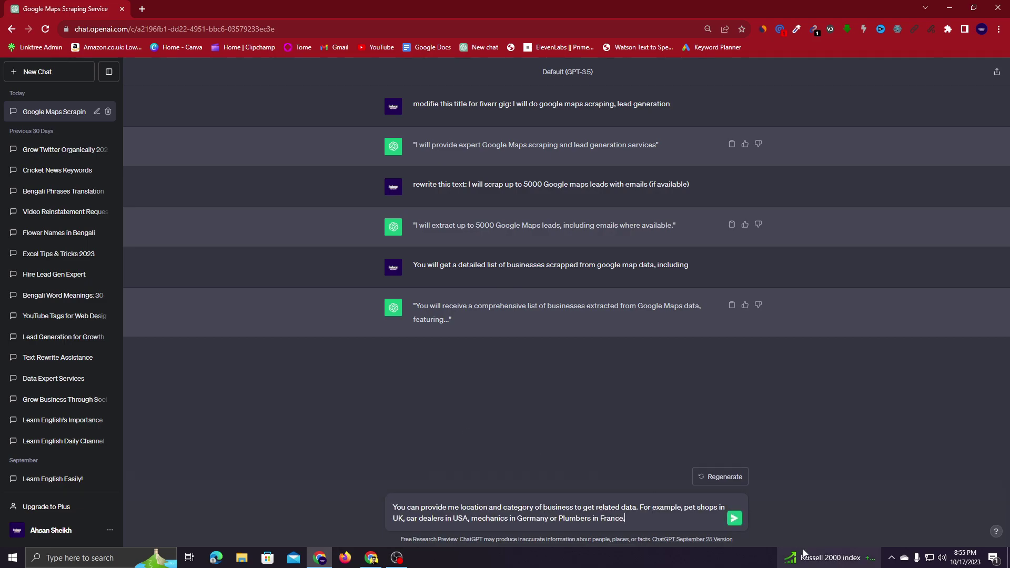
click(734, 519)
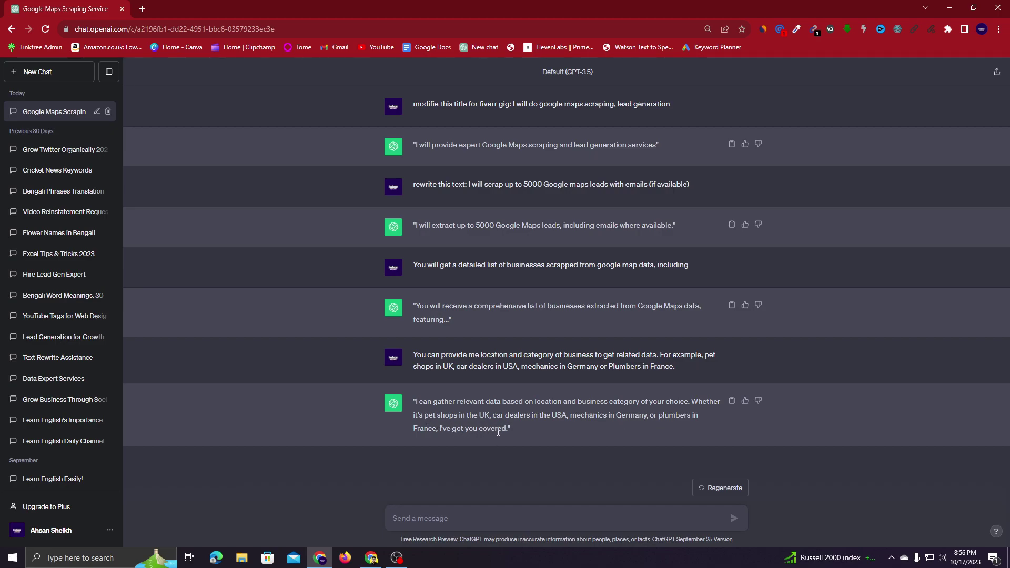
Copy ChatGPT's rewritten location and category text without its quotation marks and paste it below the bullet list in the Google Docs description
drag(474, 427, 405, 406)
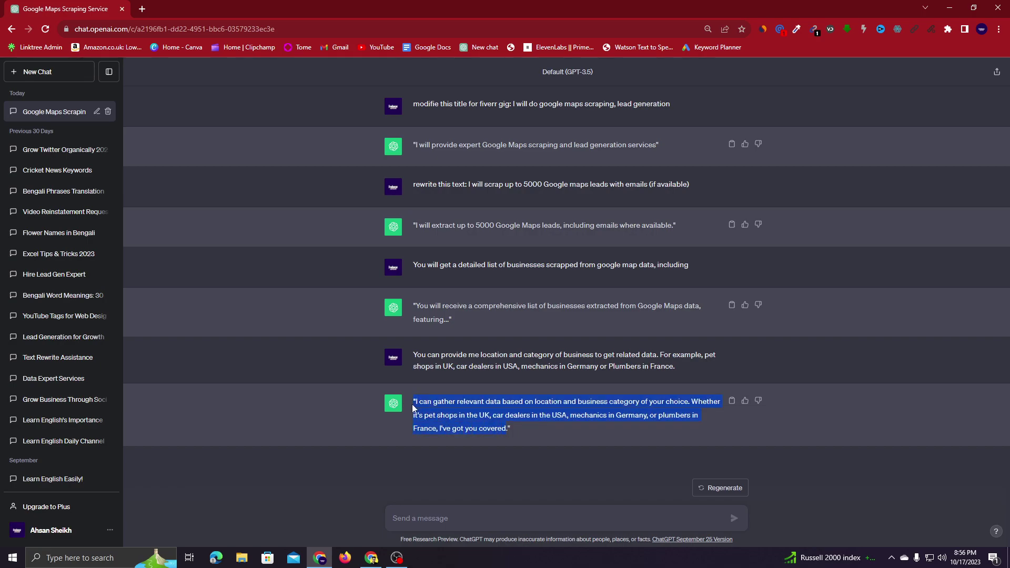
right_click(441, 403)
click(463, 412)
click(372, 558)
click(320, 558)
click(371, 557)
click(782, 4)
scroll(357, 452, down, 1)
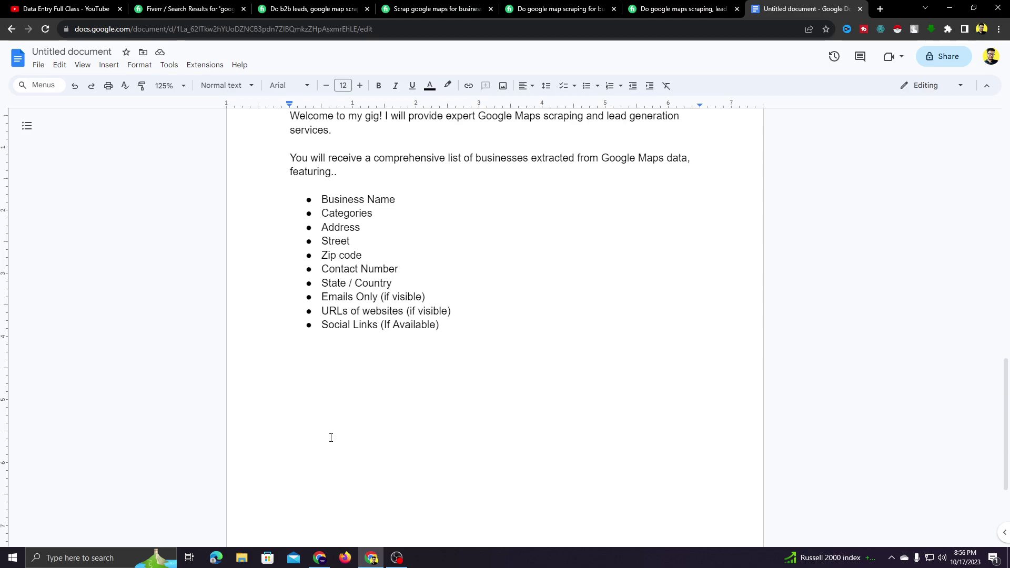
right_click(313, 357)
click(349, 415)
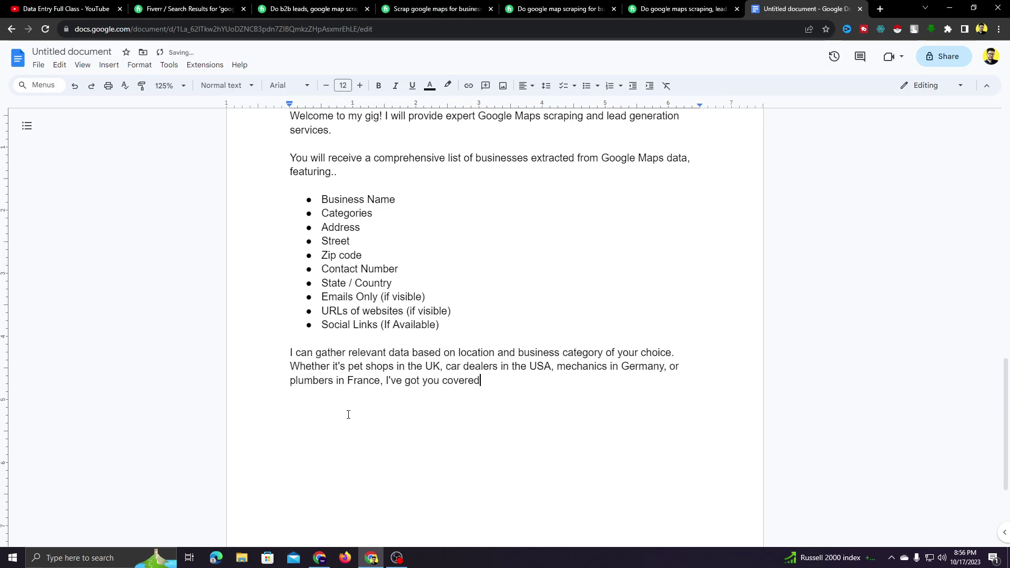
End the pasted paragraph with a period after "I've got you covered" and start a new paragraph below it
click(291, 352)
click(488, 383)
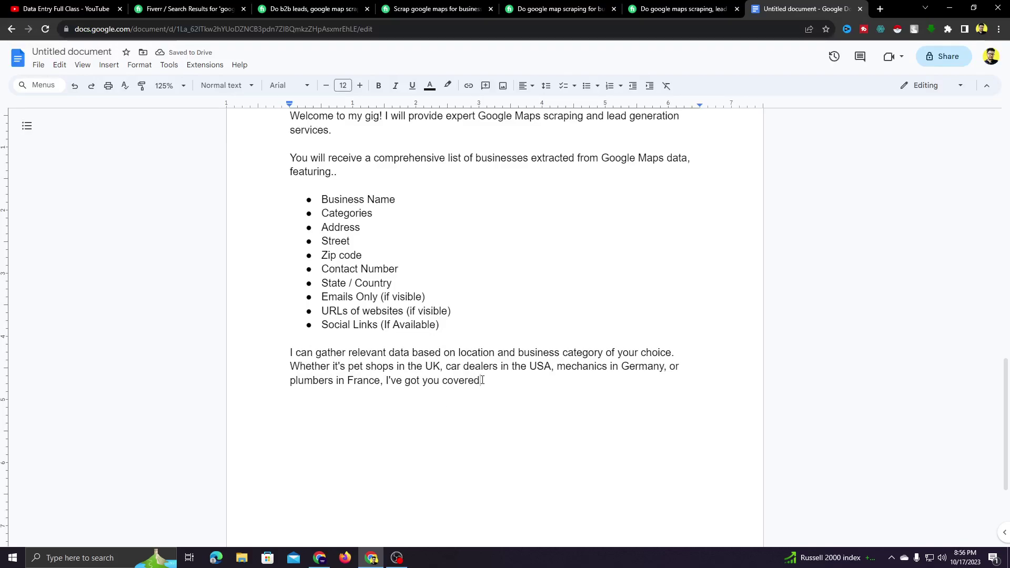
text(.)
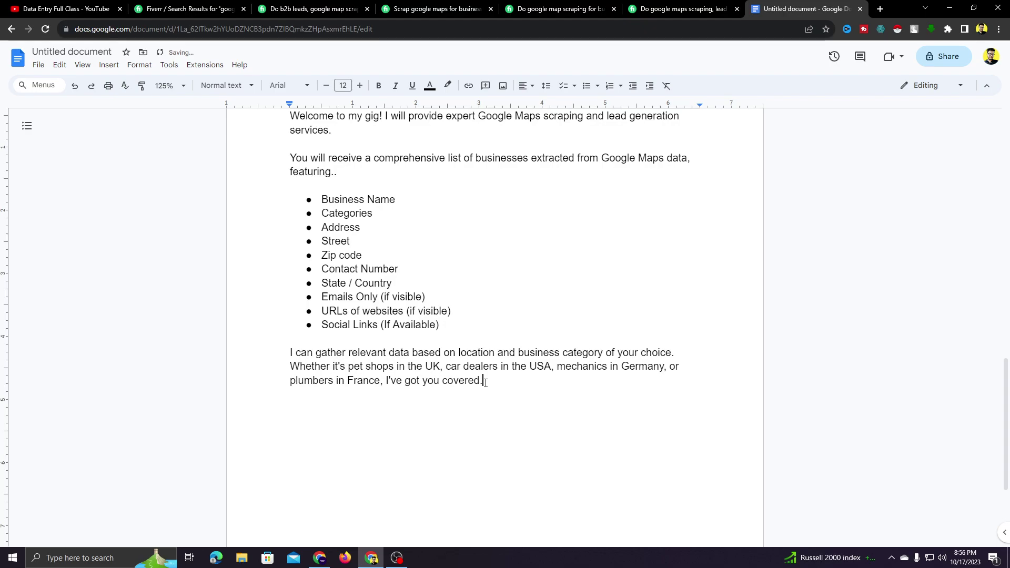
scroll(527, 397, up, 3)
scroll(492, 372, down, 3)
key(Return)
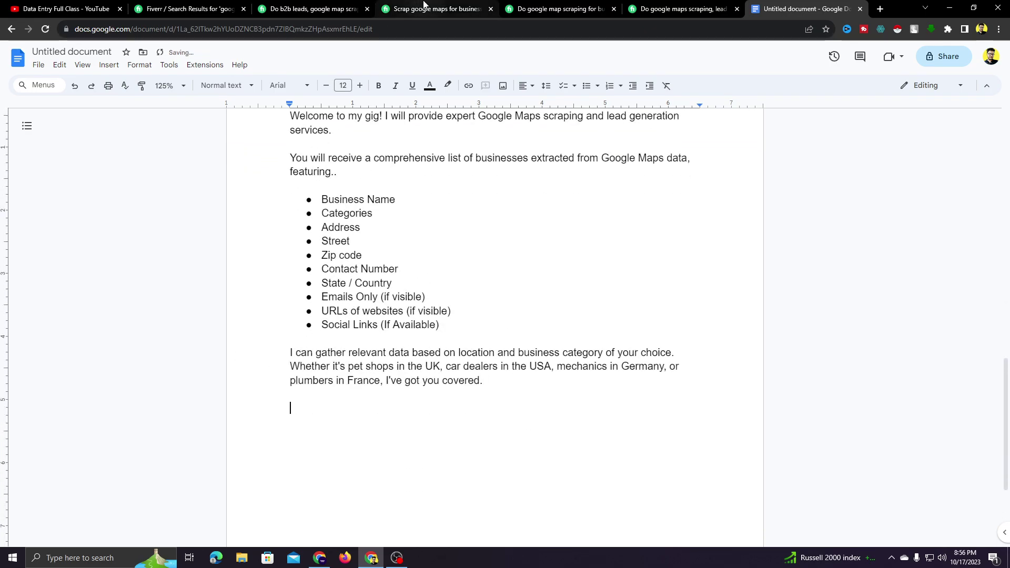
Copy the Fiverr gig's closing paragraph starting "Don't waste your time to collect leads" and submit it to ChatGPT for rewriting
click(424, 8)
scroll(206, 343, down, 2)
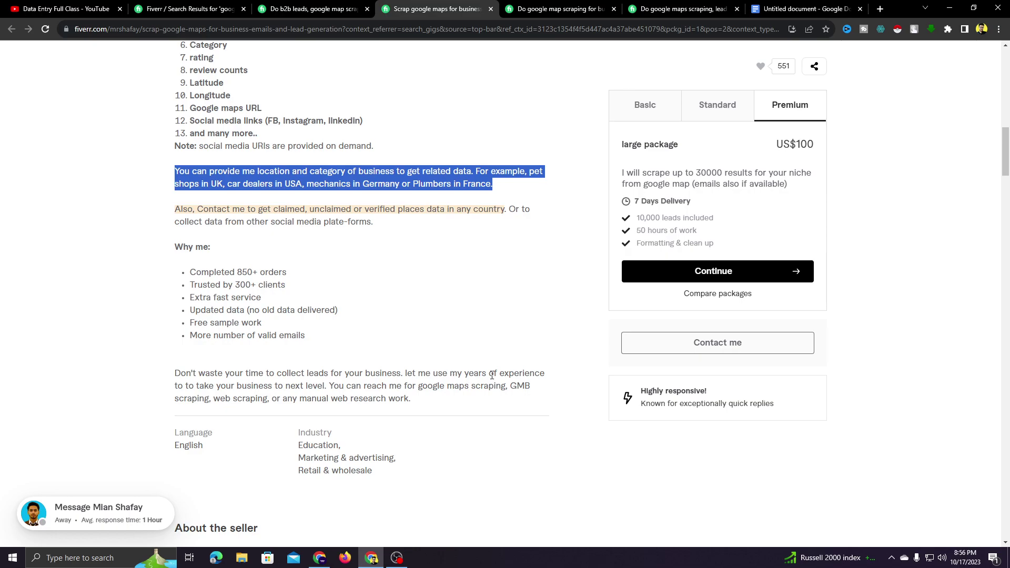
drag(174, 375, 482, 408)
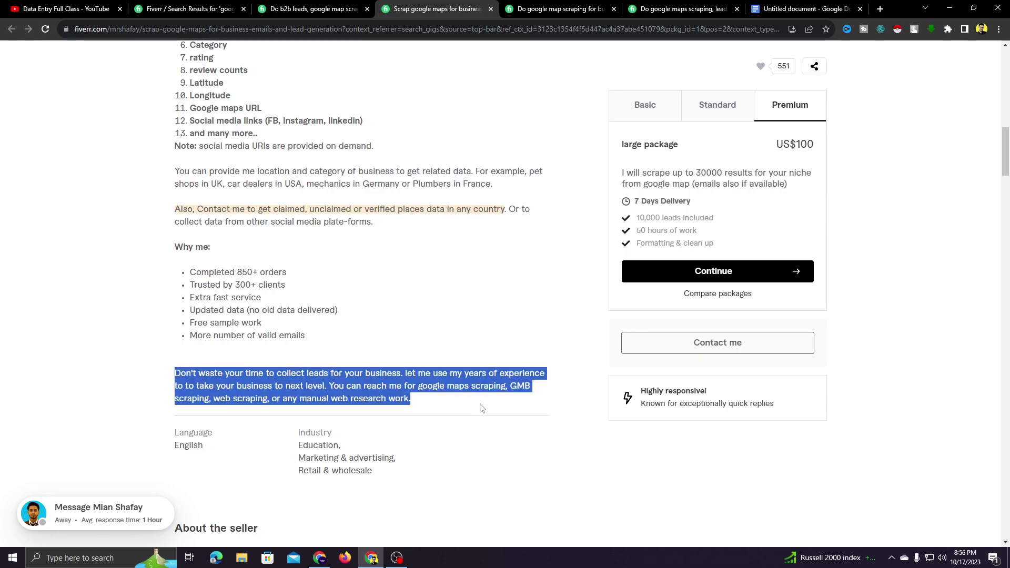
right_click(396, 398)
click(413, 405)
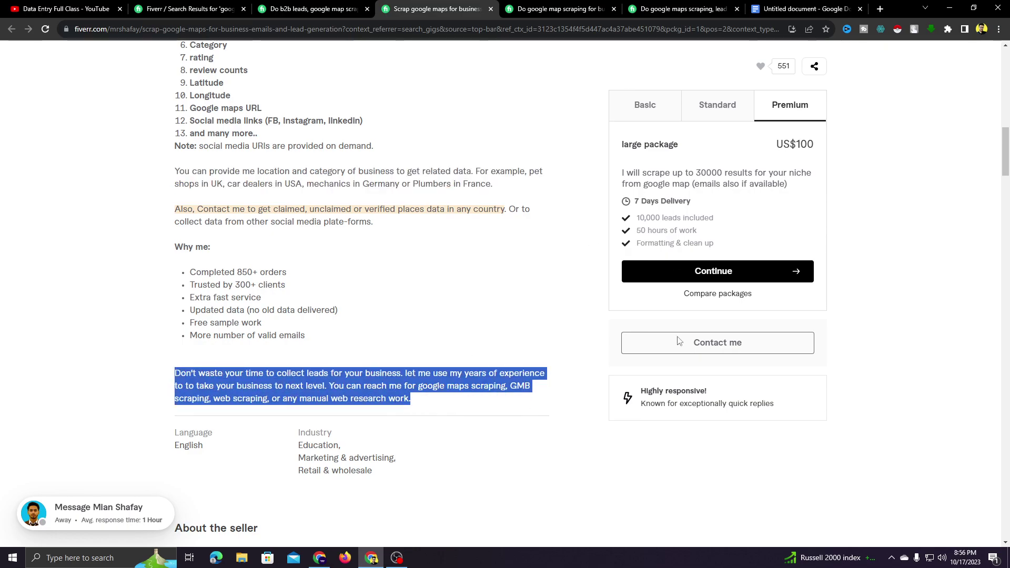
click(320, 557)
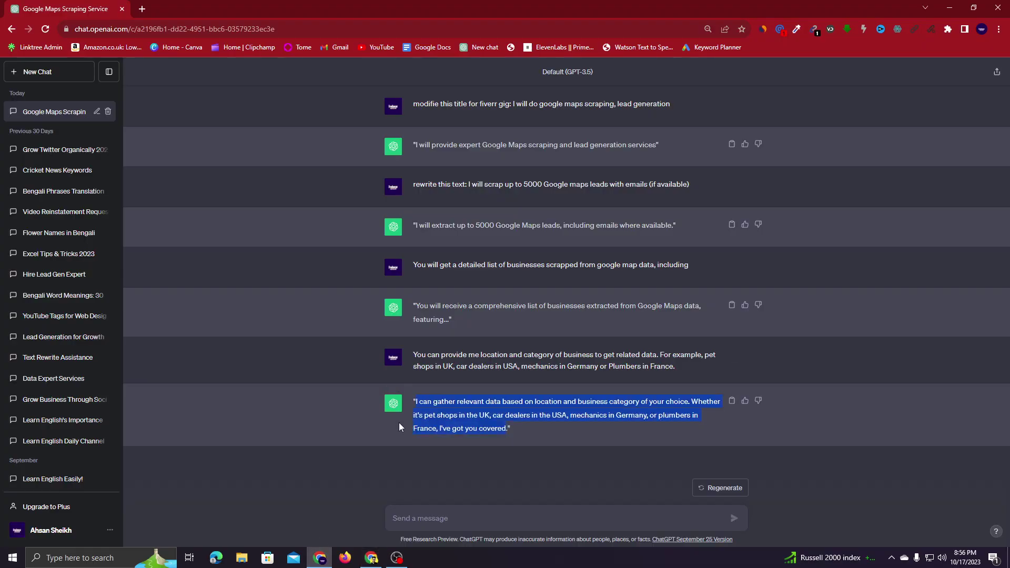
right_click(421, 507)
click(439, 424)
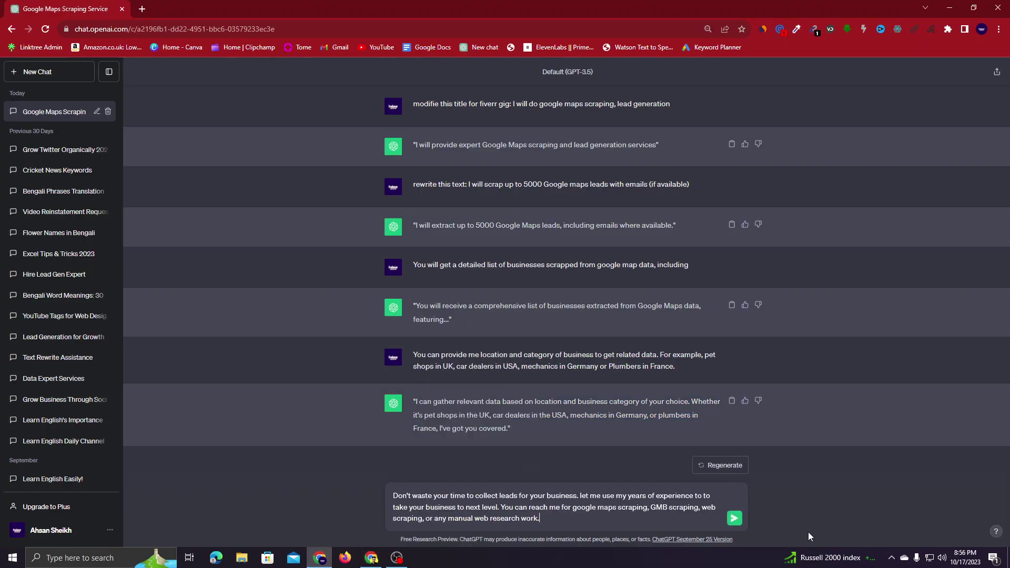
click(734, 519)
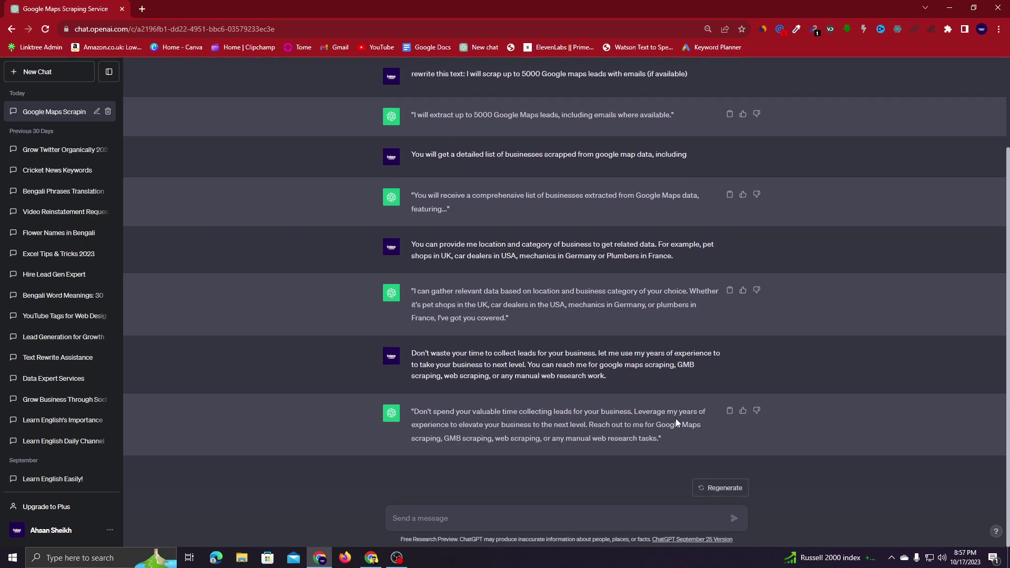
Paste ChatGPT's rewritten closing paragraph without formatting at the end of the Google Docs description and remove its surrounding quotation marks
click(958, 6)
click(805, 8)
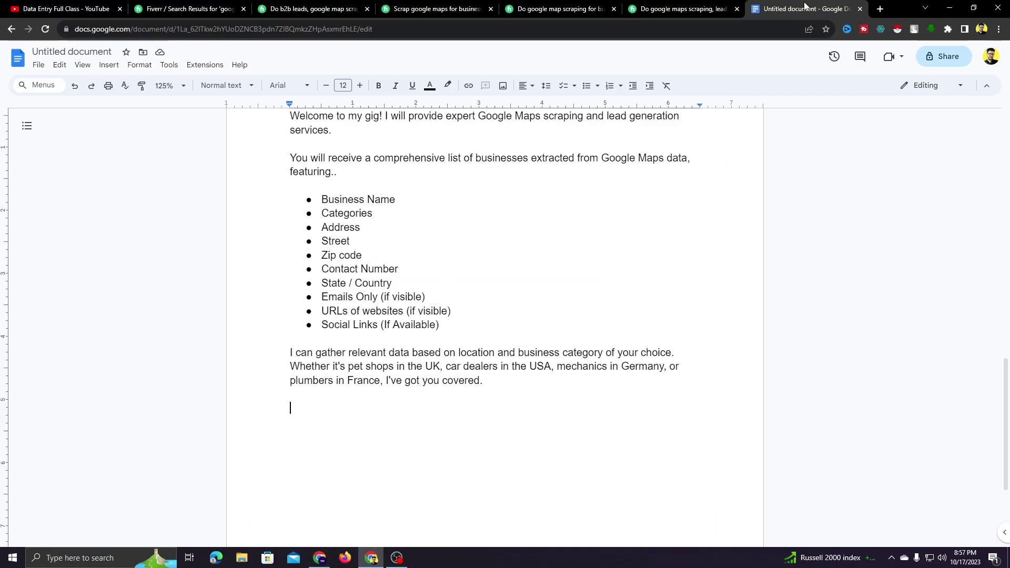
right_click(310, 410)
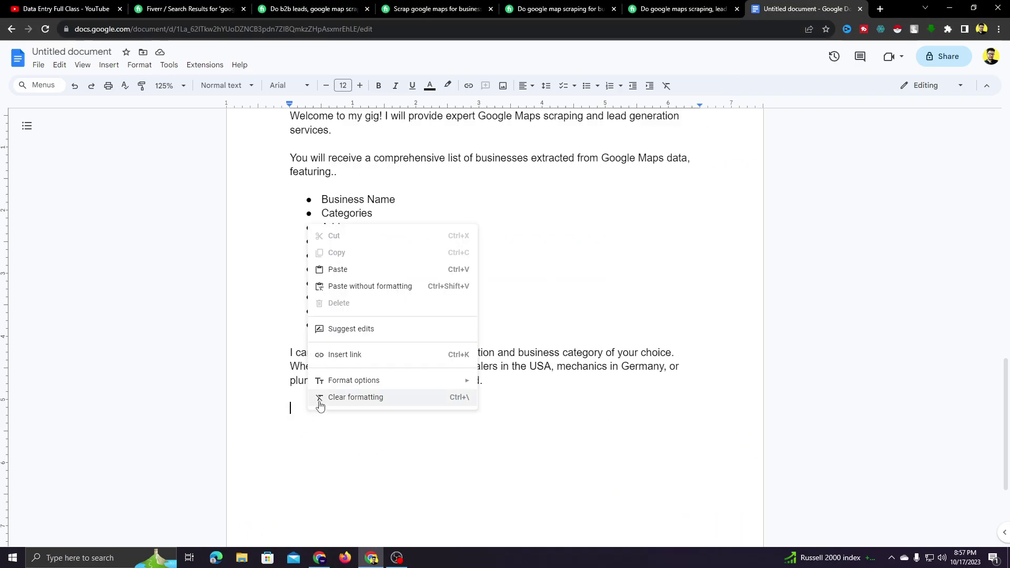
click(365, 285)
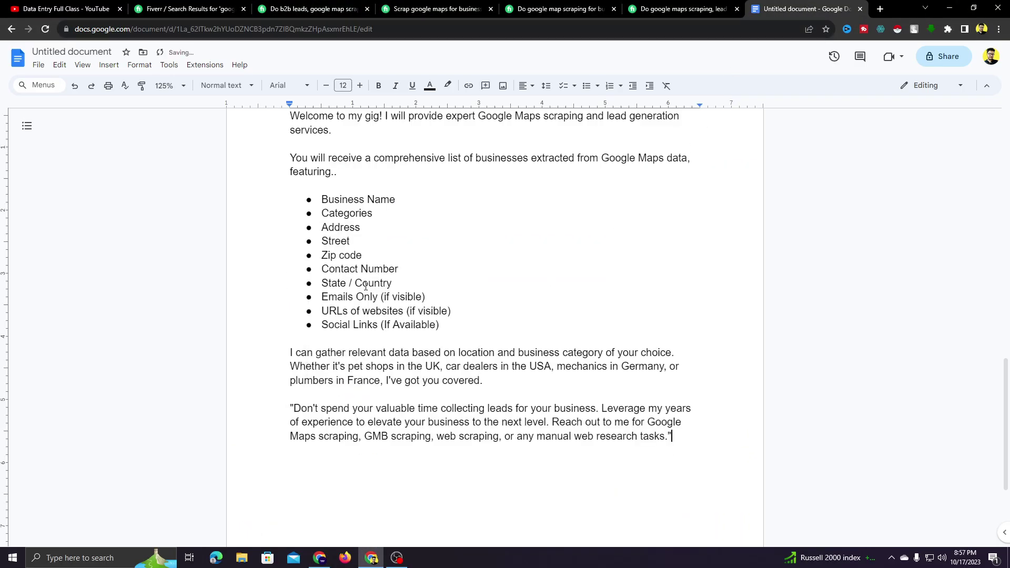
click(295, 406)
key(BackSpace)
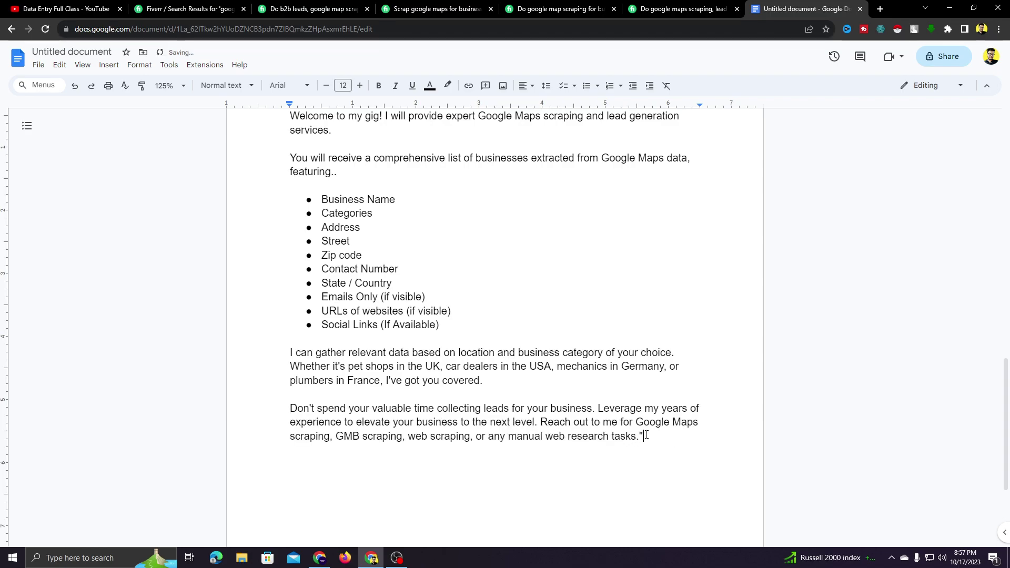
scroll(604, 437, up, 2)
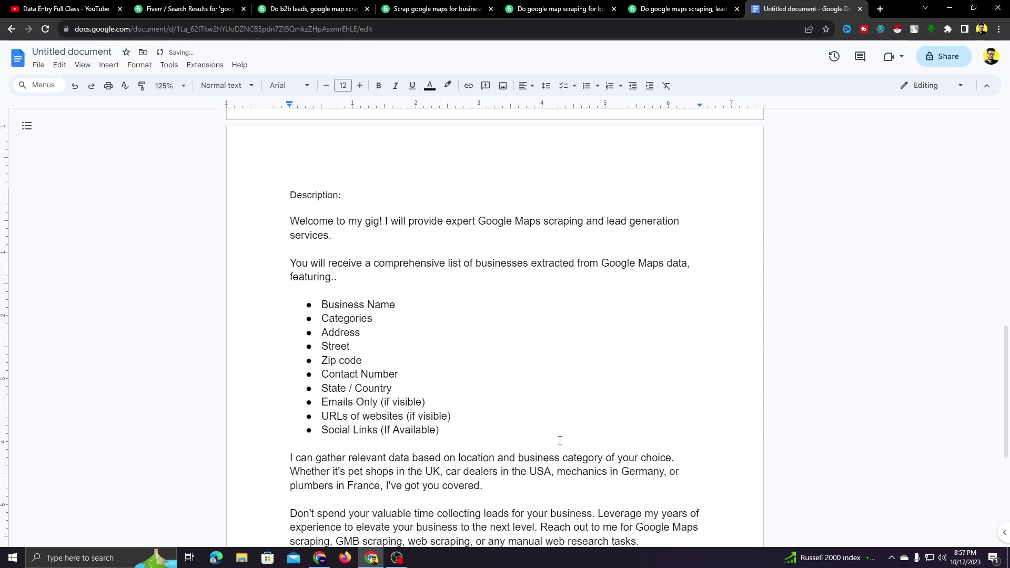
scroll(571, 429, down, 3)
Examine the closing sections, field lists and requirements in the competitor Google Maps scraping gigs on Fiverr
click(439, 14)
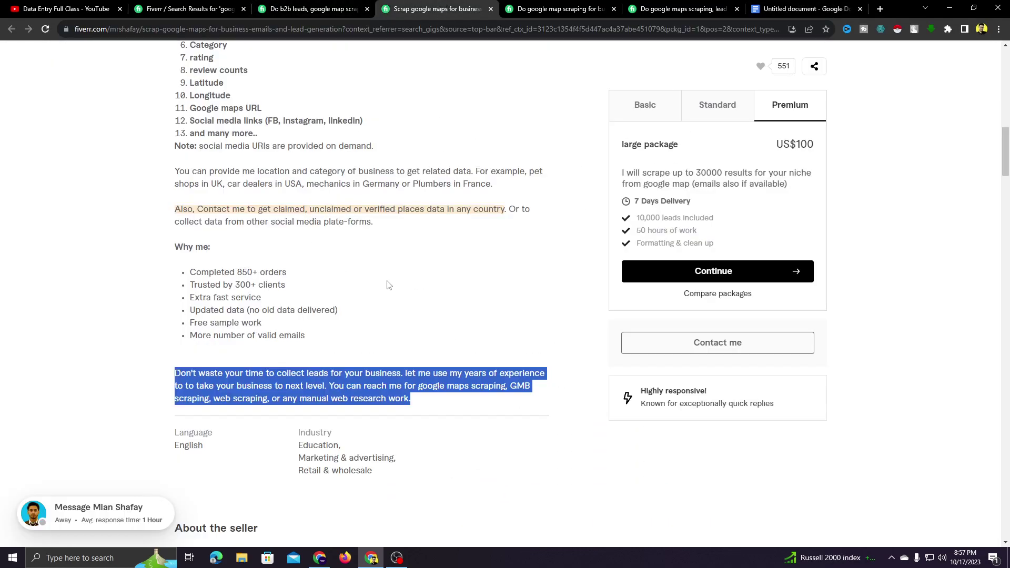
click(568, 9)
scroll(501, 401, down, 15)
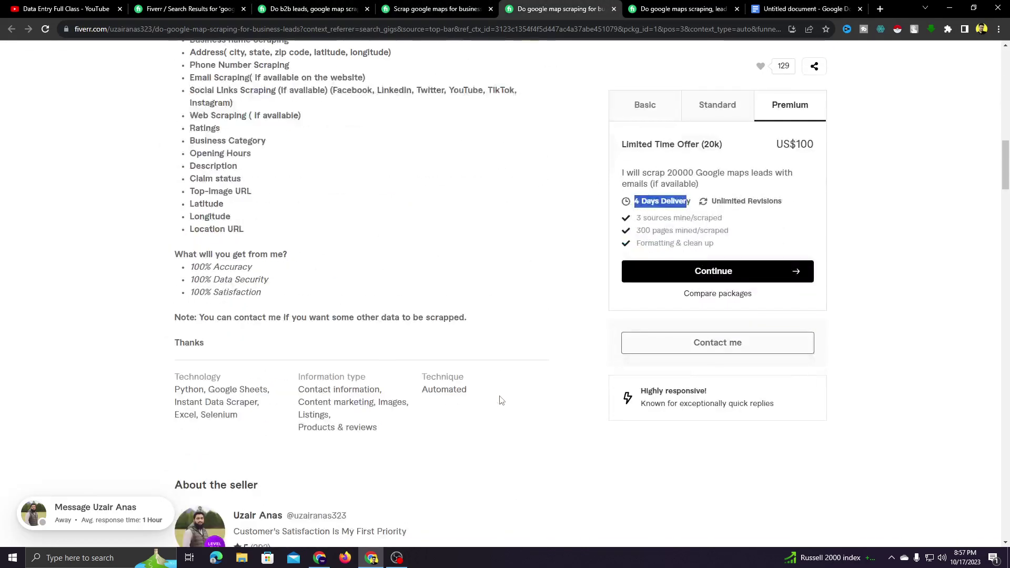
scroll(500, 400, down, 3)
scroll(216, 320, up, 2)
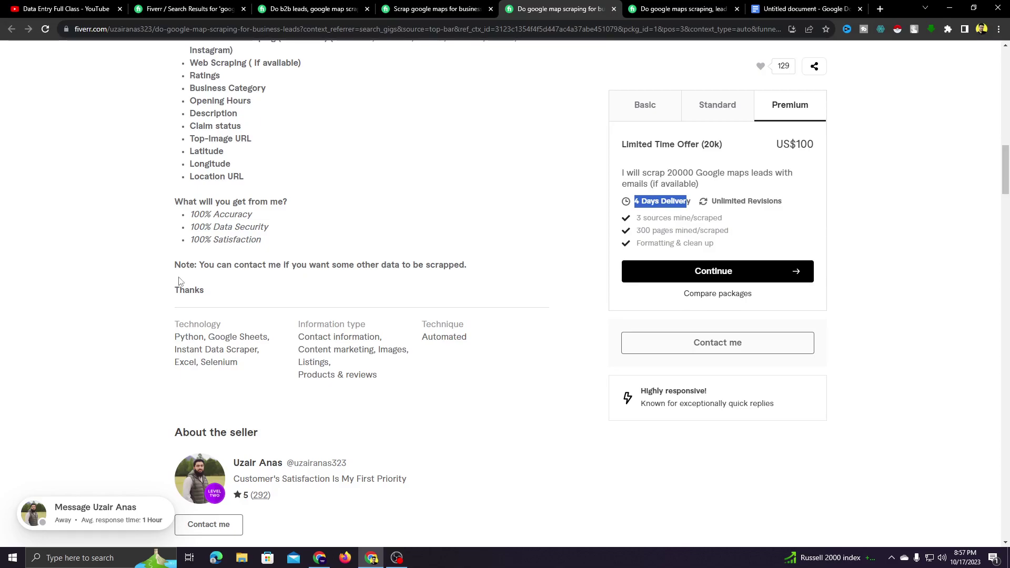
drag(179, 290, 204, 290)
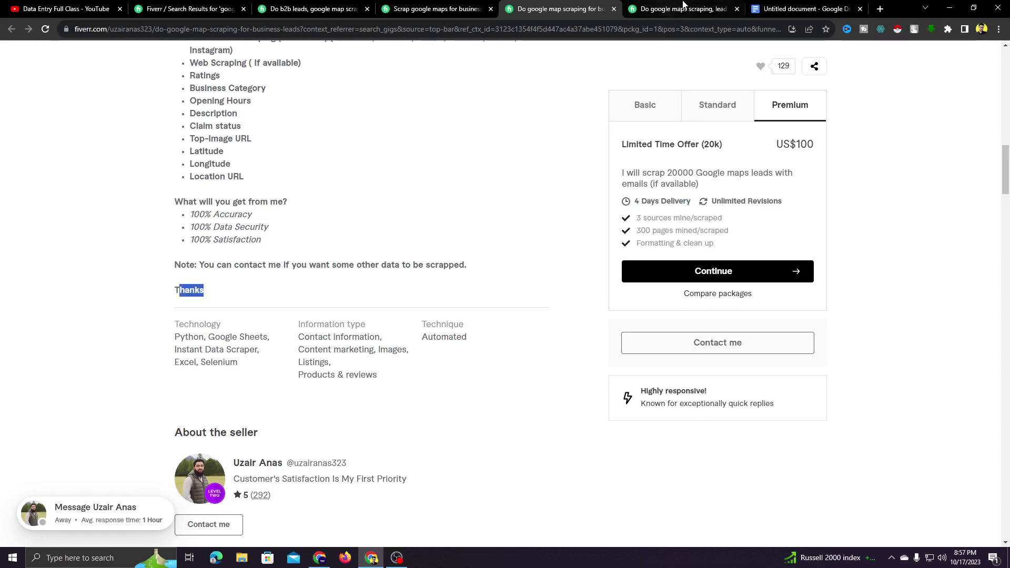
click(681, 9)
scroll(271, 326, down, 3)
scroll(293, 329, up, 6)
scroll(293, 329, up, 15)
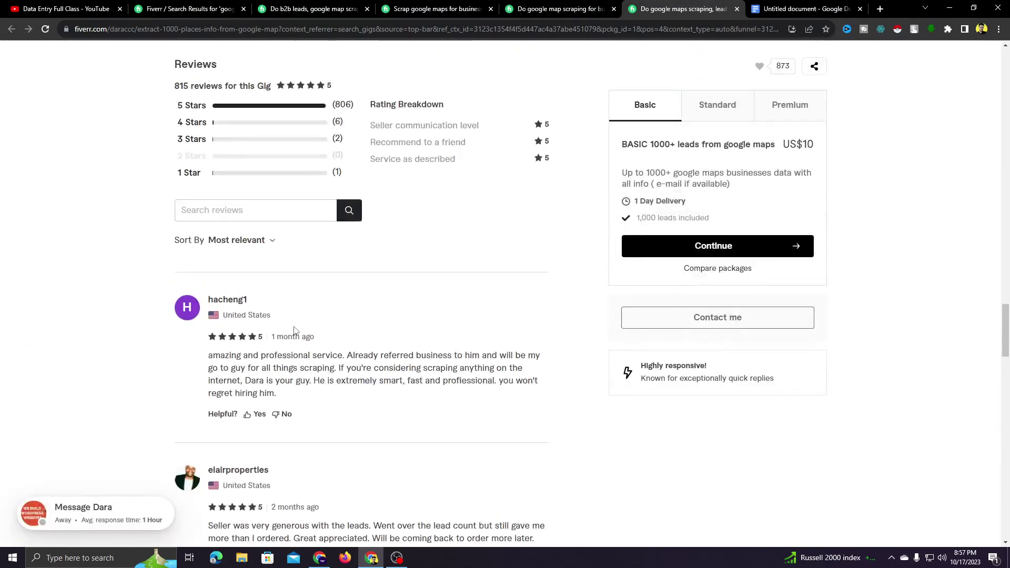
scroll(297, 330, up, 12)
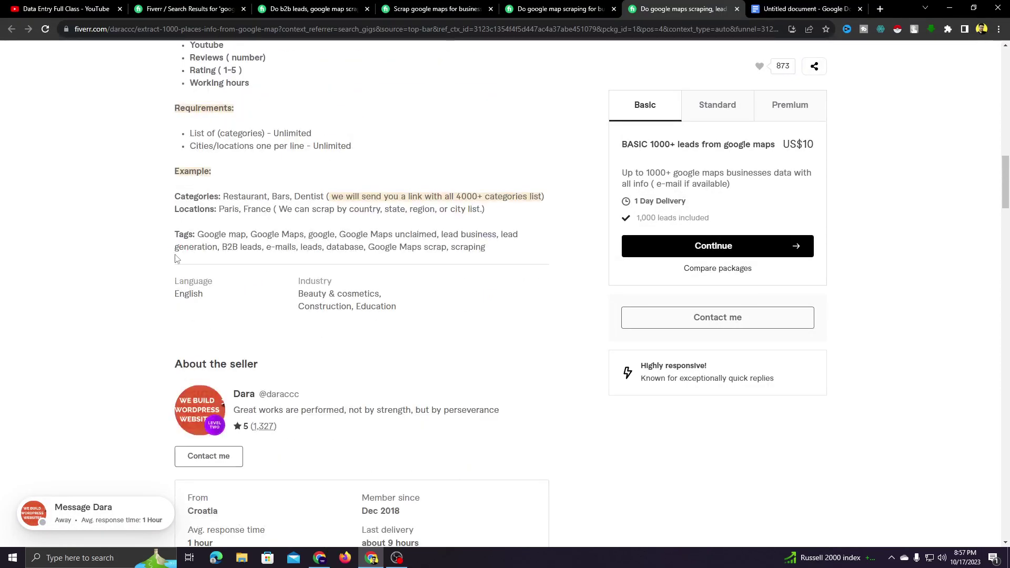
scroll(242, 284, up, 2)
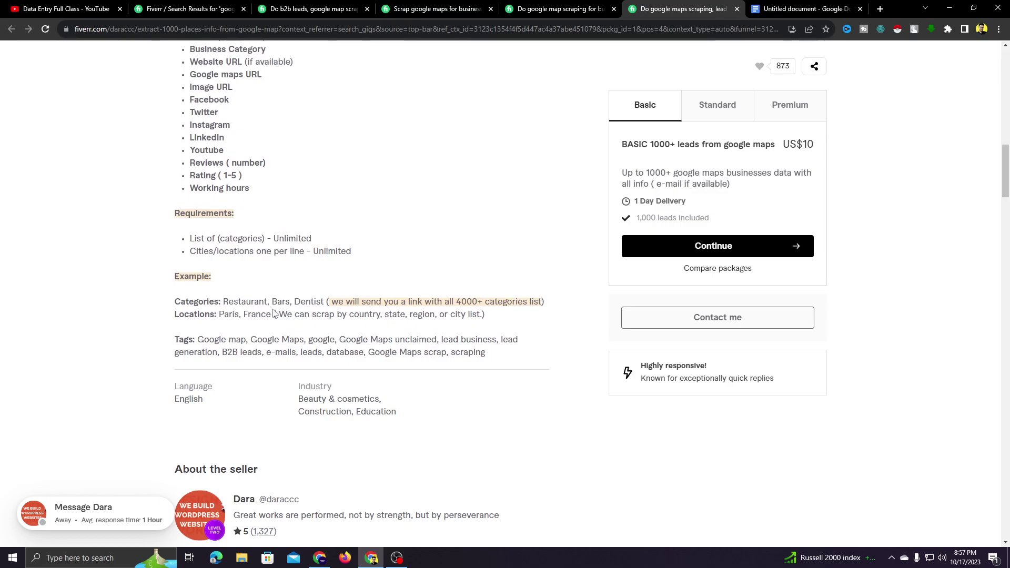
scroll(261, 300, up, 3)
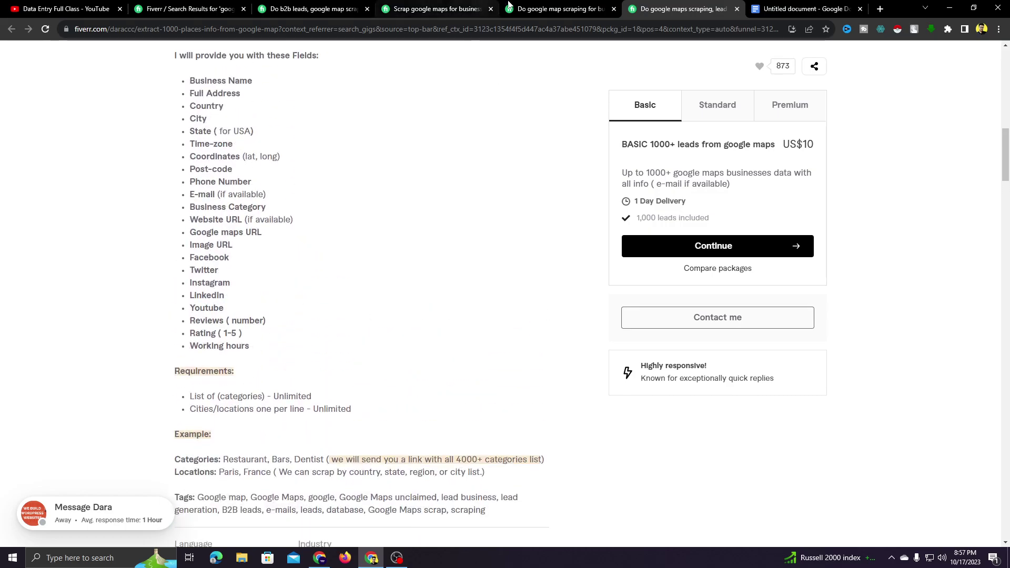
click(573, 6)
key(ctrl+Tab)
scroll(482, 153, down, 4)
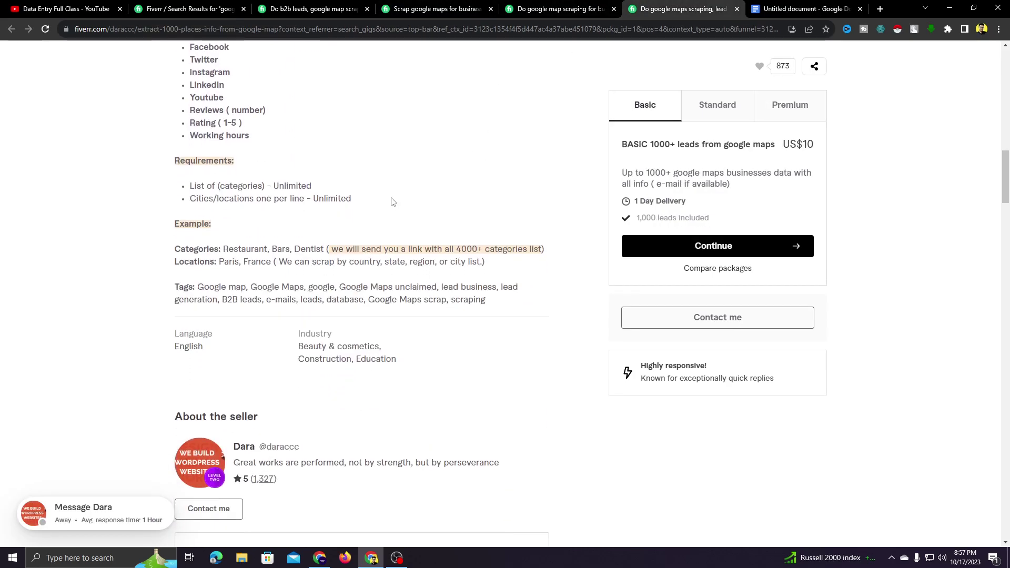
click(551, 5)
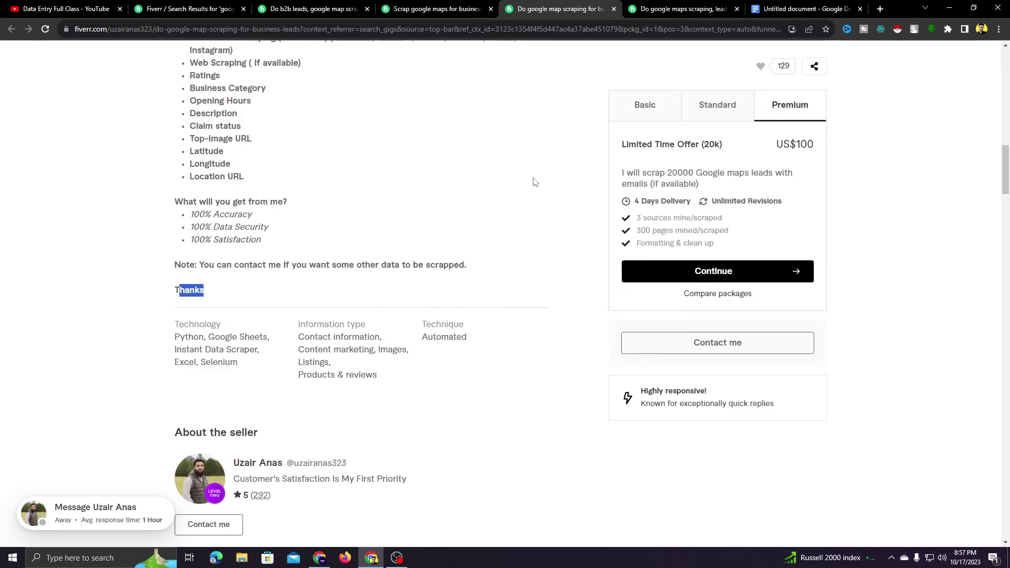
scroll(482, 356, up, 10)
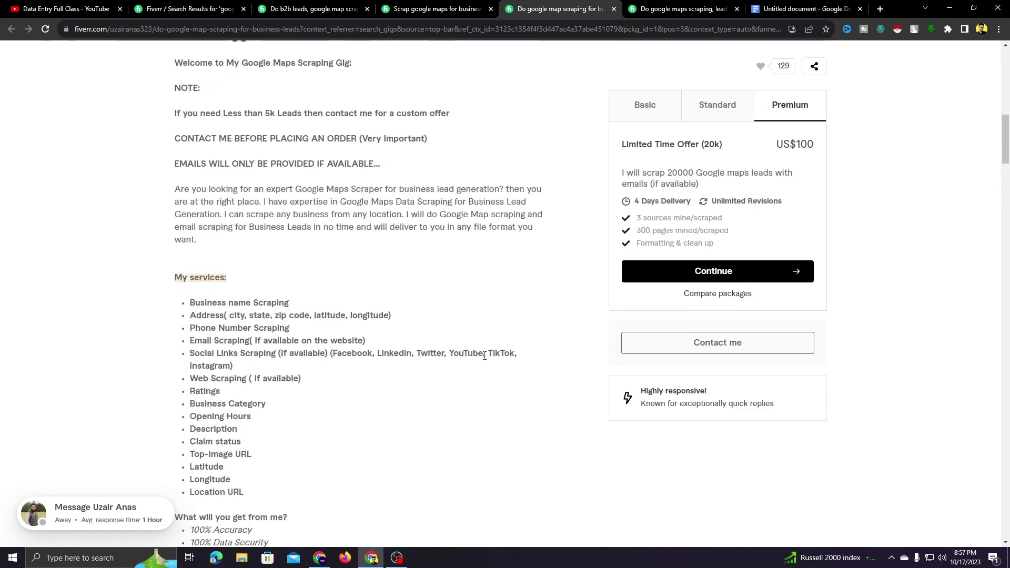
scroll(499, 348, up, 3)
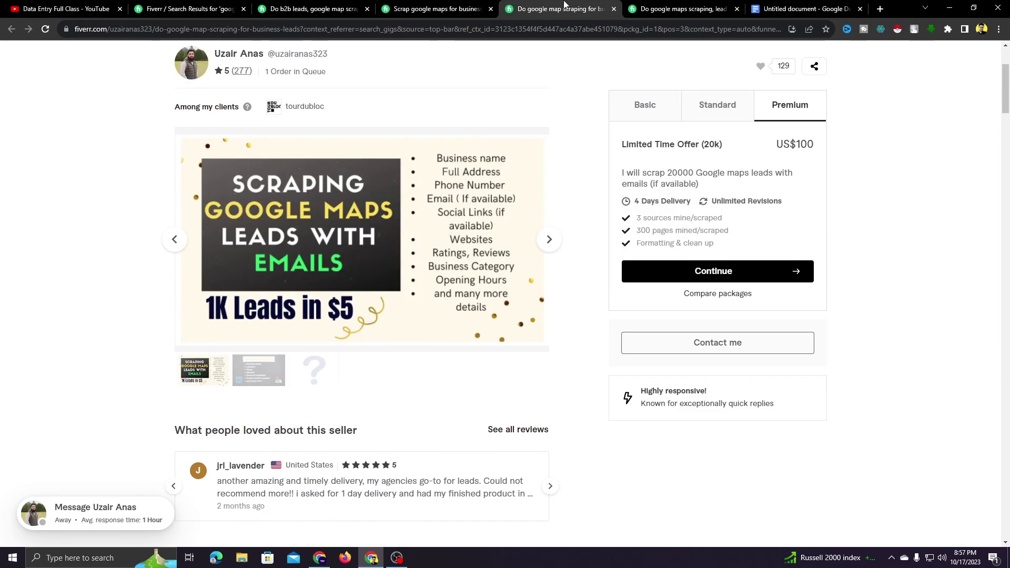
Switch to the Google Docs document and bold "Google Maps scraping and lead generation services" in the description's opening sentence
click(787, 6)
scroll(428, 397, up, 4)
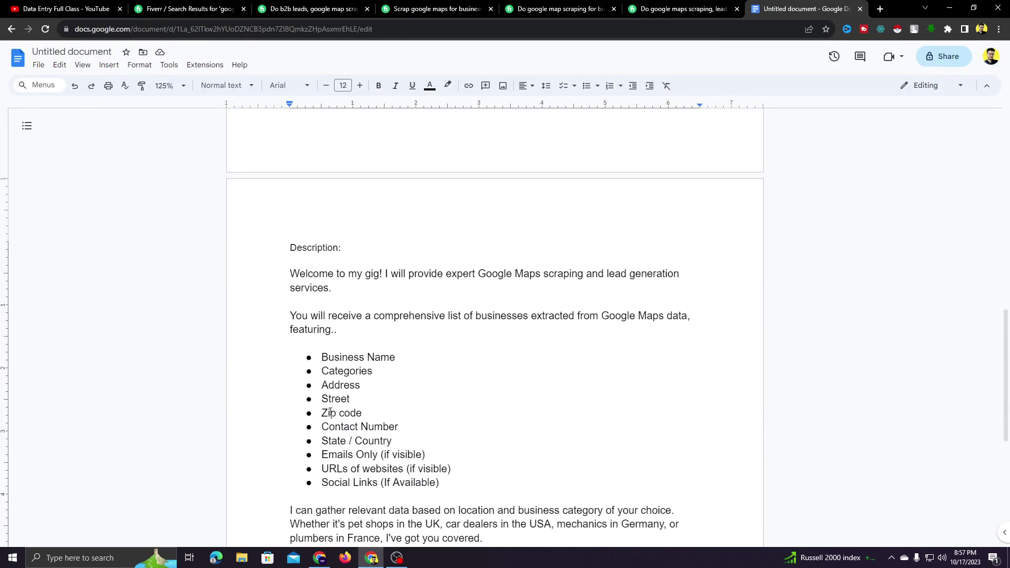
scroll(391, 356, down, 2)
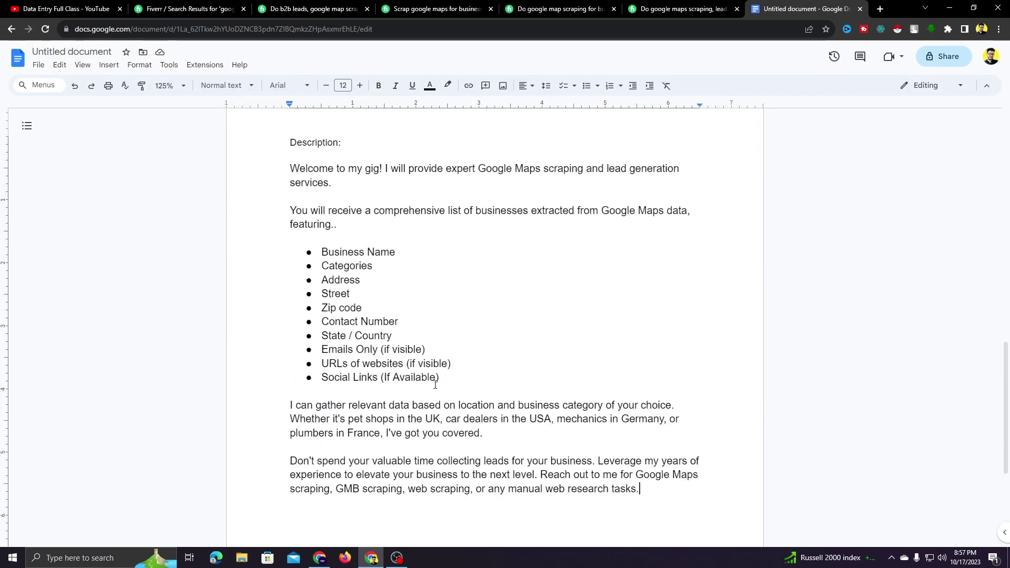
scroll(482, 428, up, 1)
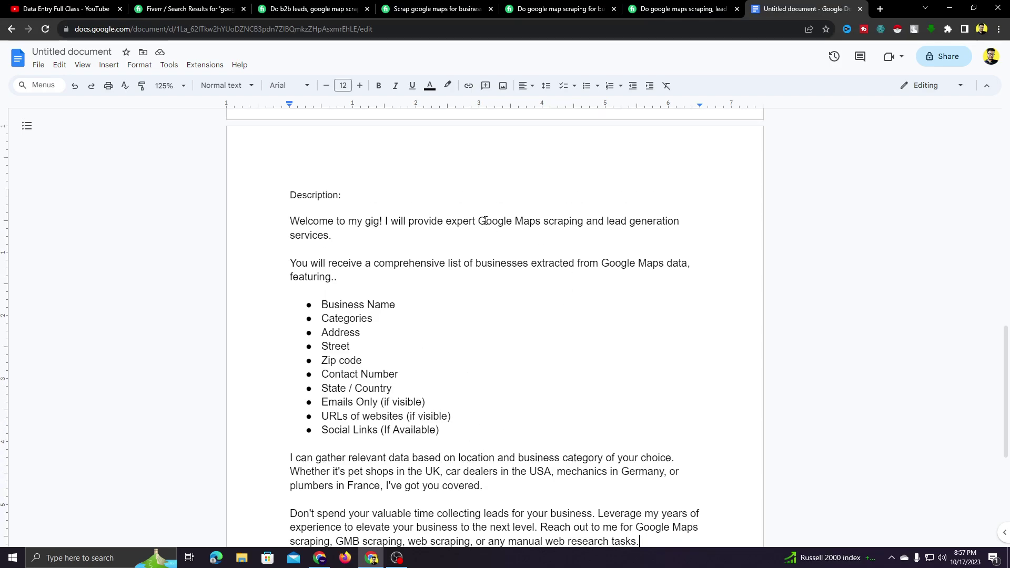
drag(476, 221, 427, 245)
drag(337, 238, 330, 235)
click(379, 86)
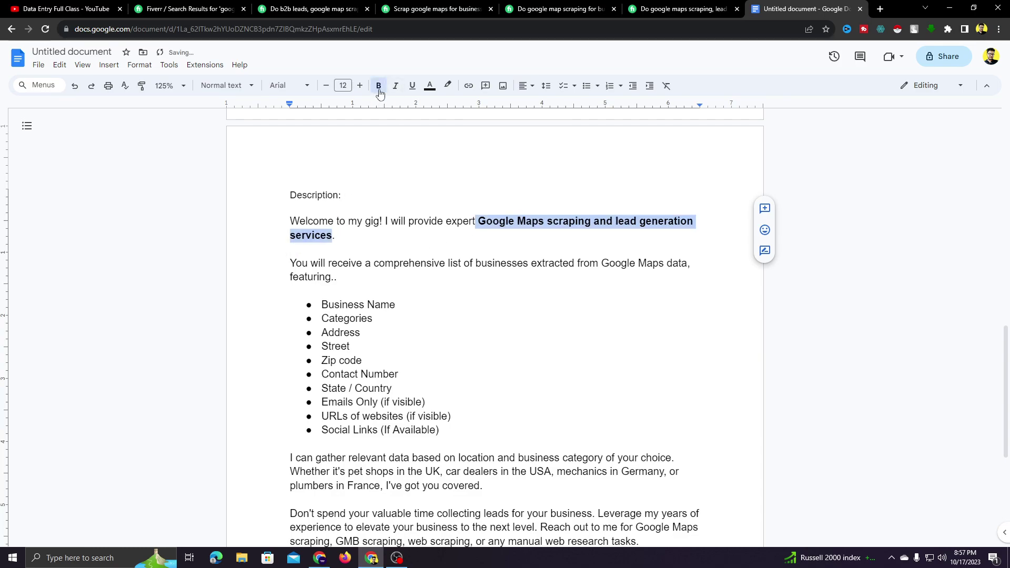
click(385, 199)
Bold "location and business category" in the paragraph below the bullet list
scroll(430, 292, down, 1)
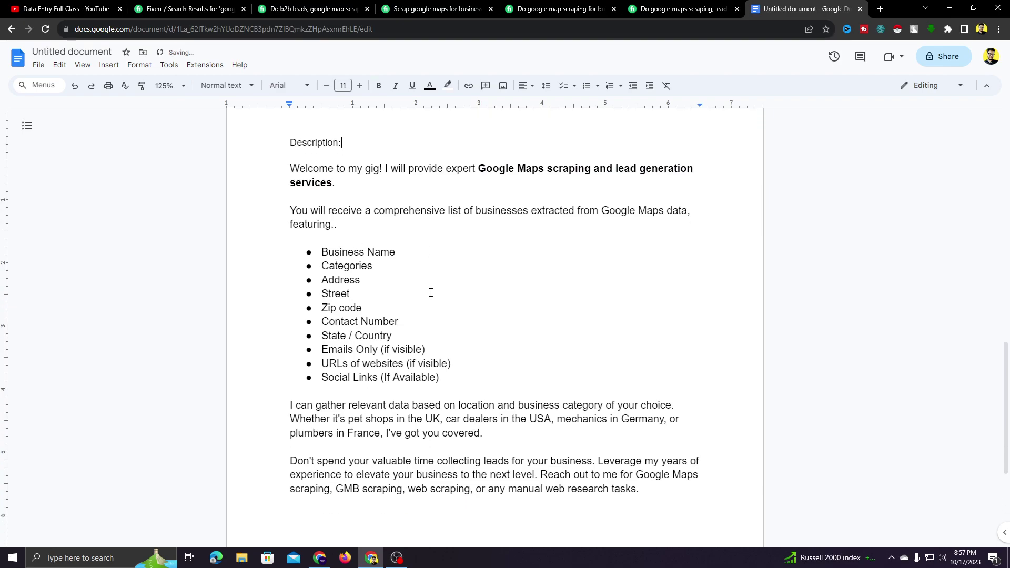
scroll(423, 316, down, 2)
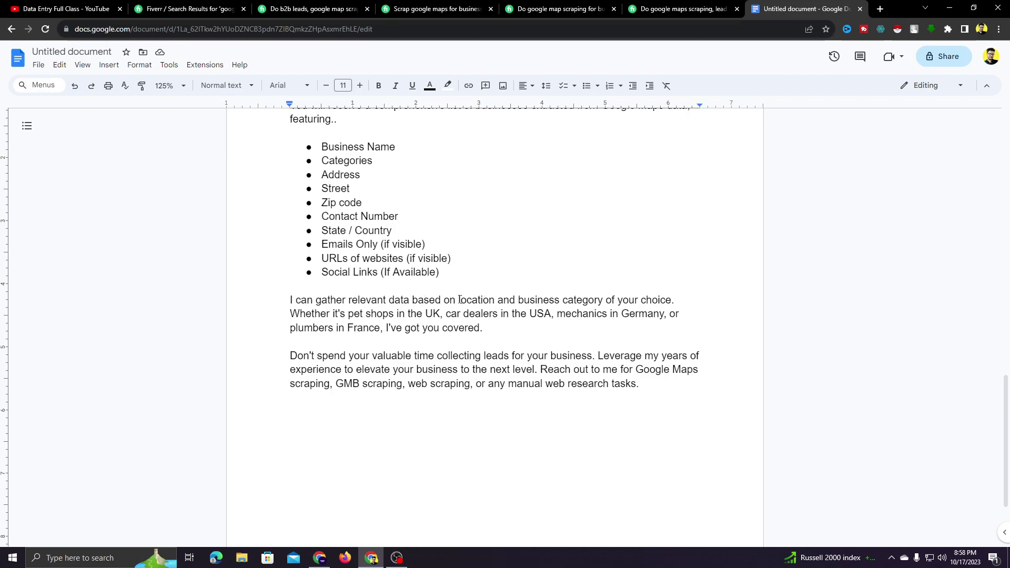
drag(456, 300, 600, 301)
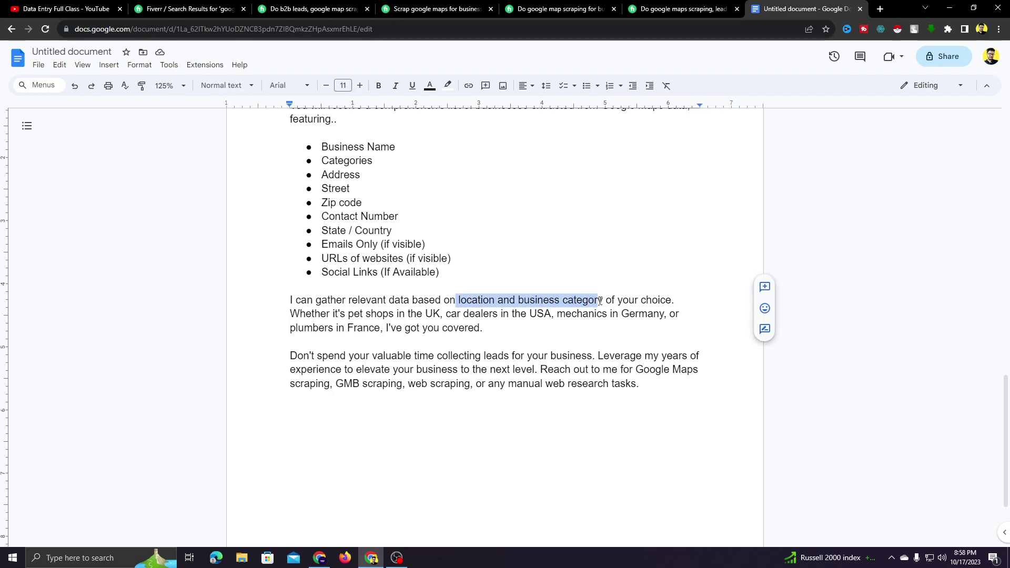
click(377, 86)
click(507, 348)
Bold "Google Maps scraping, GMB scraping, web scraping, or any manual web research tasks" in the closing paragraph
scroll(293, 284, down, 1)
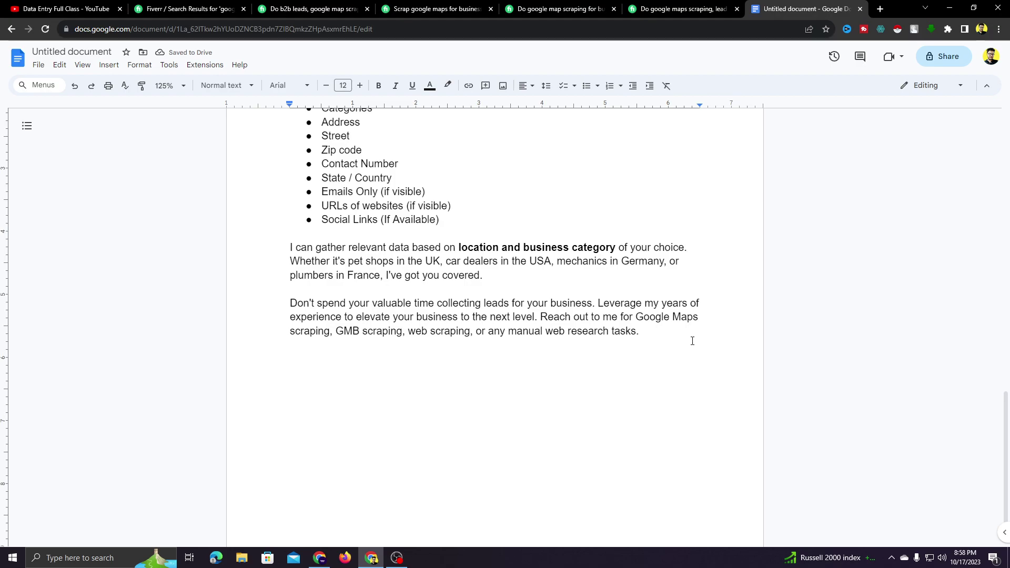
drag(636, 317, 637, 332)
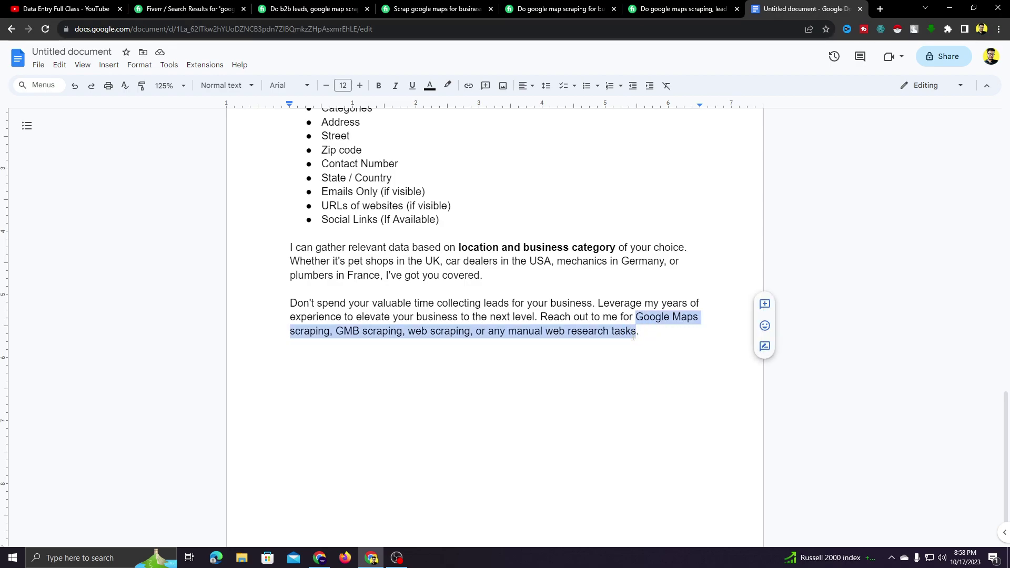
click(378, 85)
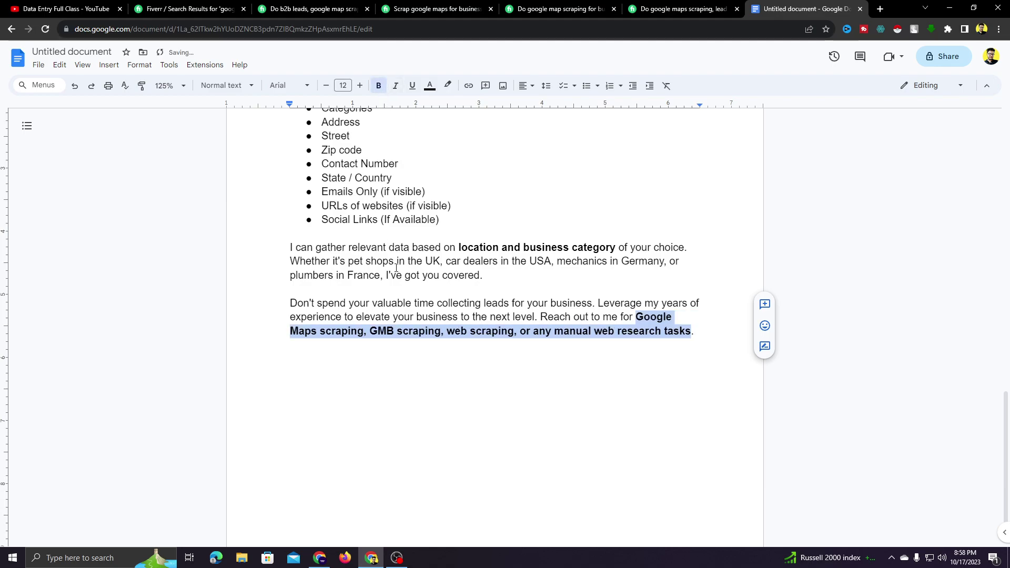
click(383, 318)
Review the gig document from its checklist to the description, and compare it with the competitor's b2b leads gig on Fiverr
scroll(637, 363, up, 10)
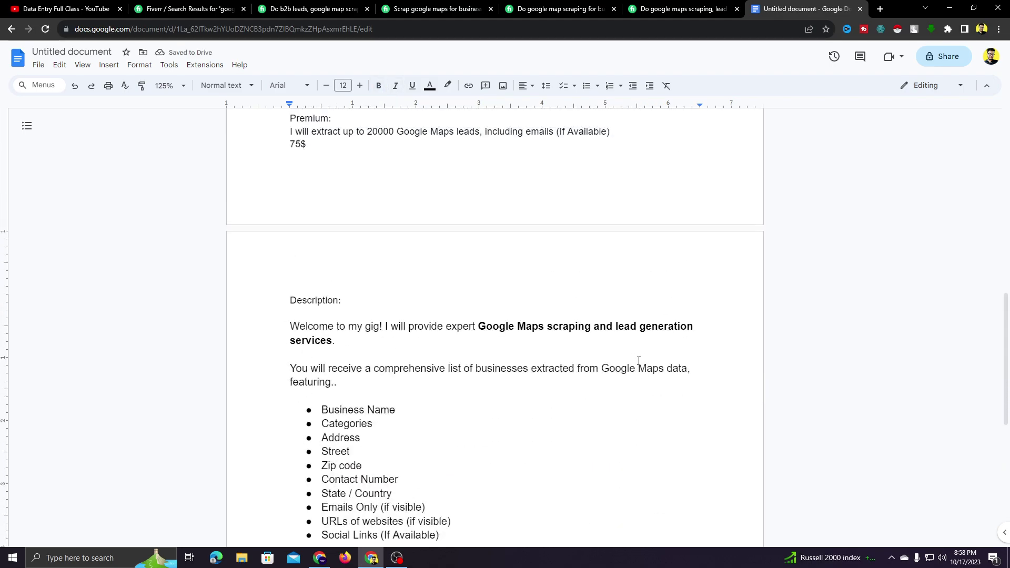
scroll(437, 286, up, 6)
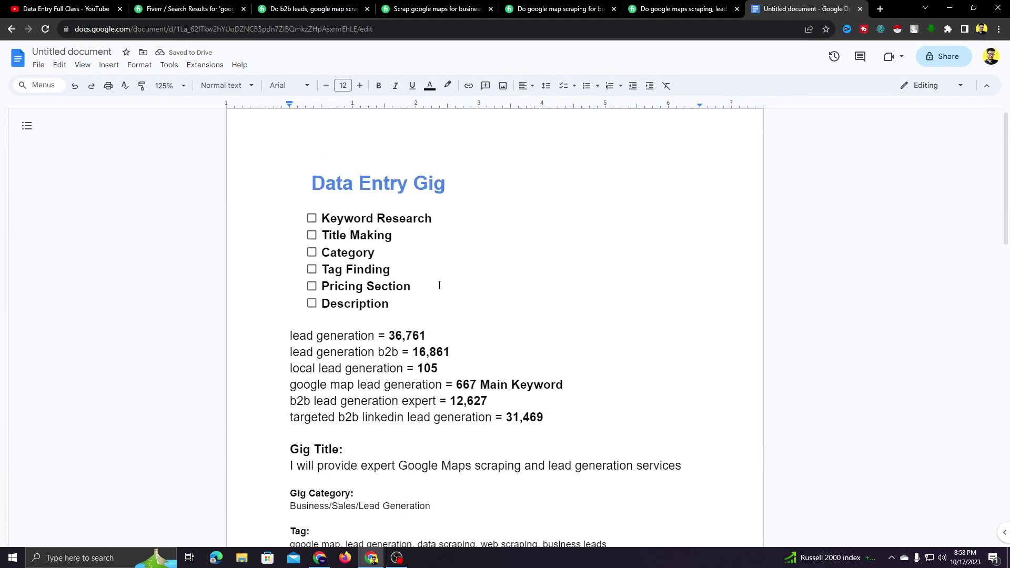
scroll(437, 287, down, 8)
scroll(440, 285, down, 7)
click(187, 9)
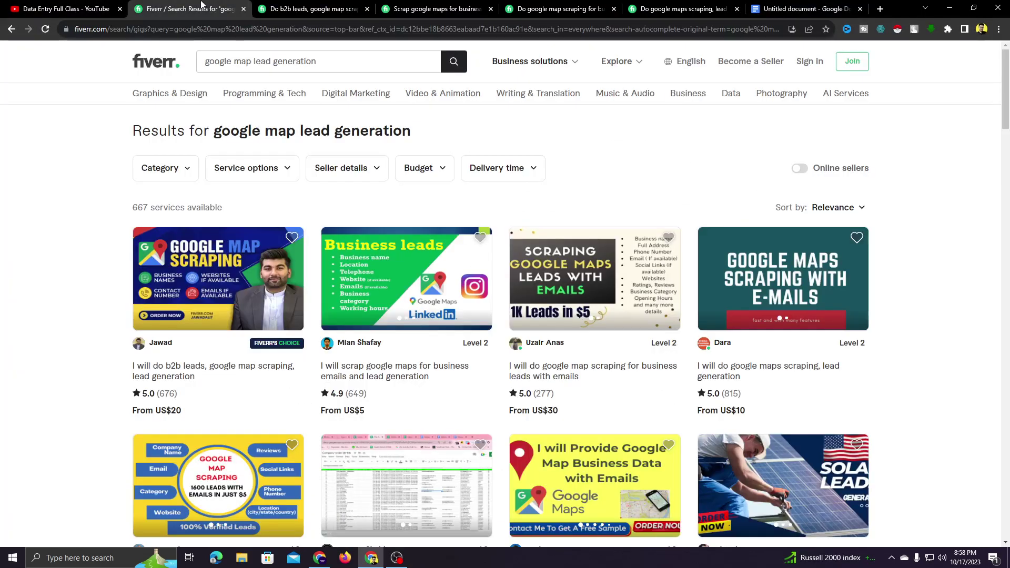
click(316, 9)
scroll(474, 300, down, 4)
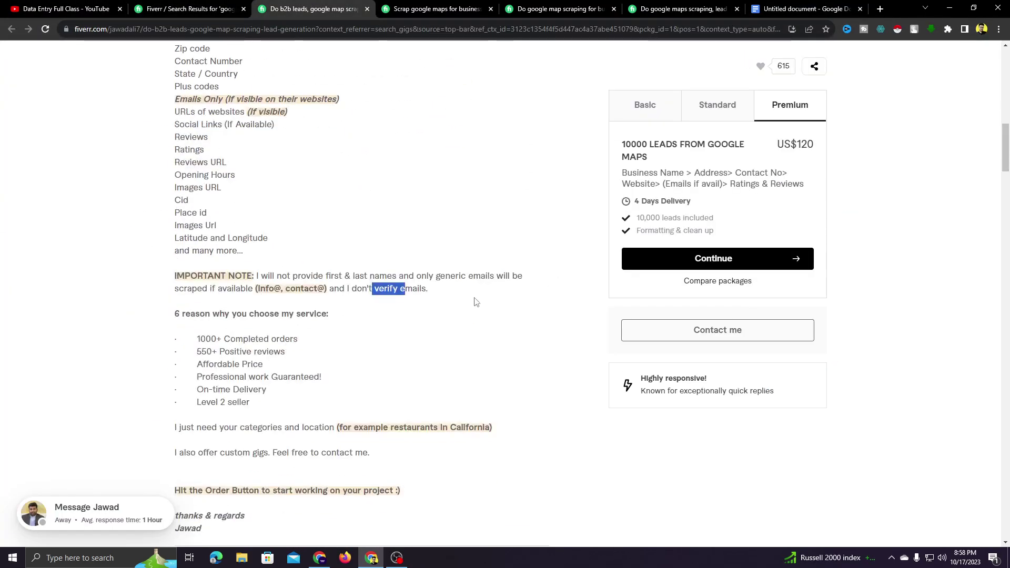
Return to the Google Docs document and add a "Faq" item below "Description" in the Data Entry Gig checklist
click(804, 9)
scroll(419, 369, up, 10)
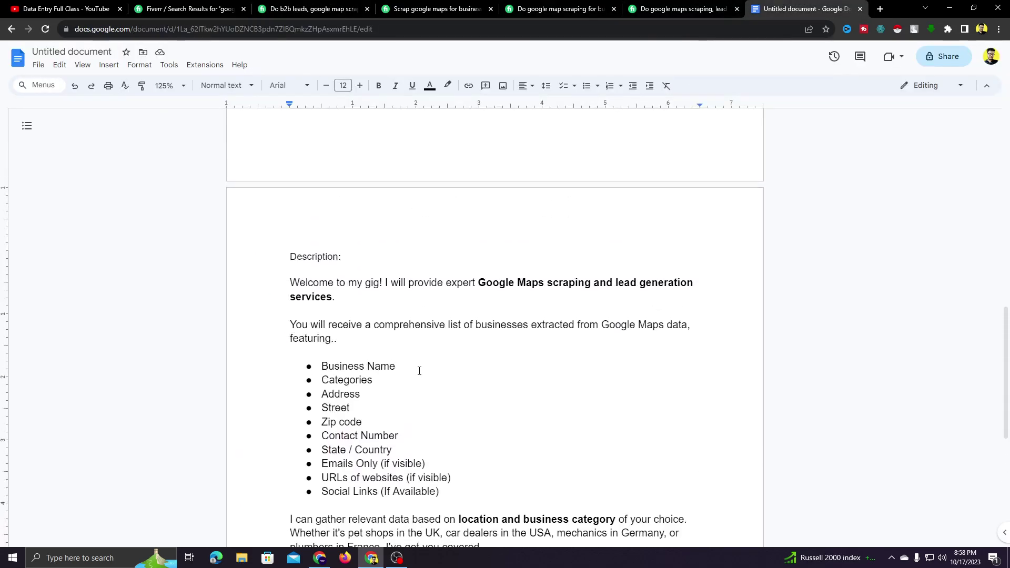
scroll(419, 370, up, 1)
click(393, 313)
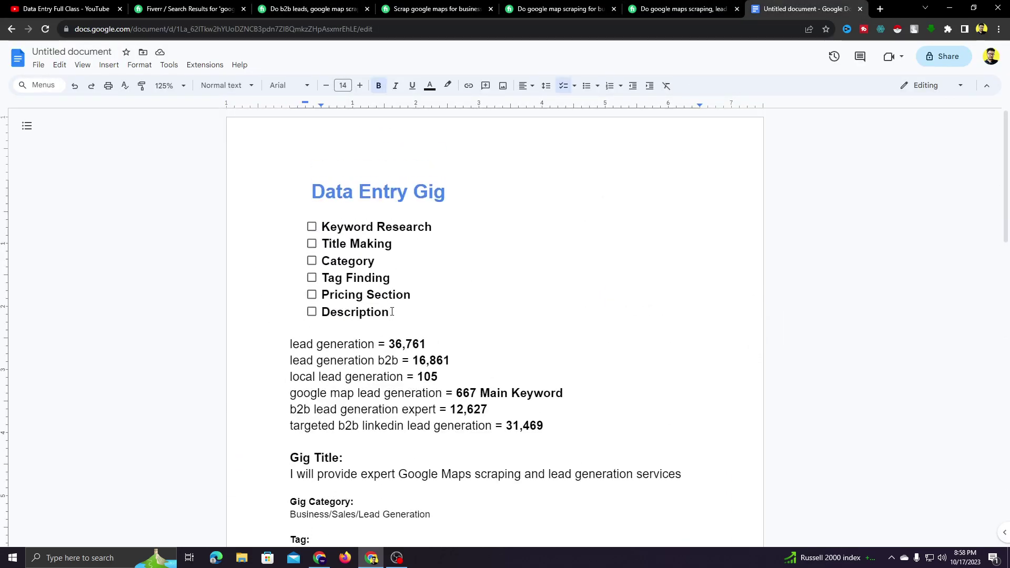
key(Return)
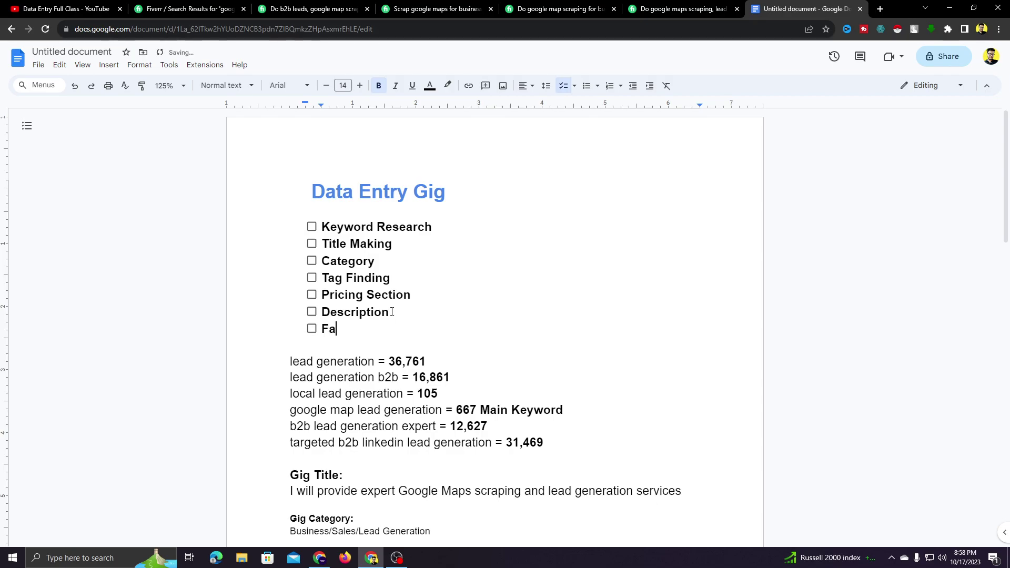
text(Faq)
Add a "FaQ:" heading below the description's closing paragraph and start a new line under it
scroll(400, 308, down, 15)
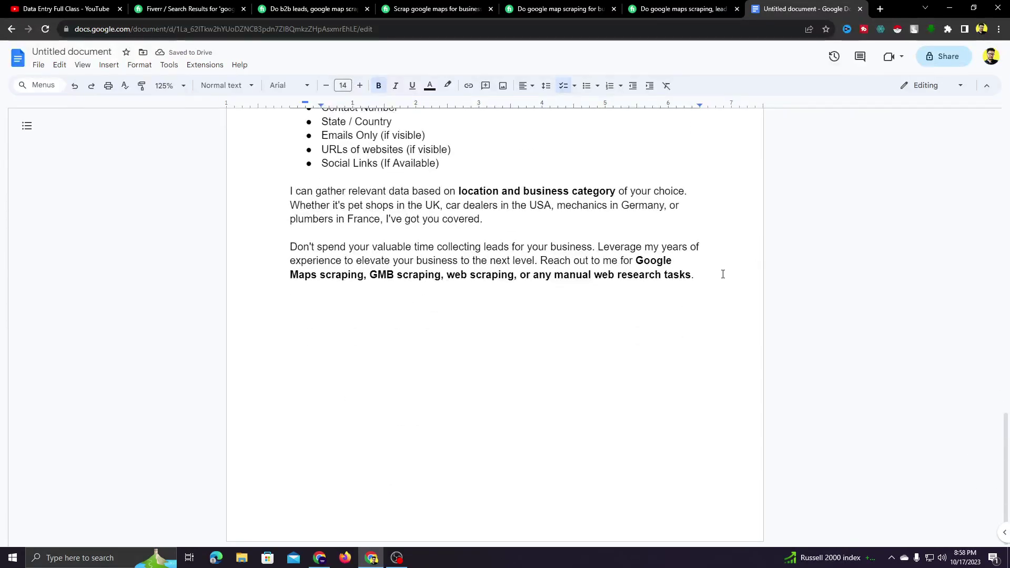
click(709, 275)
key(Return)
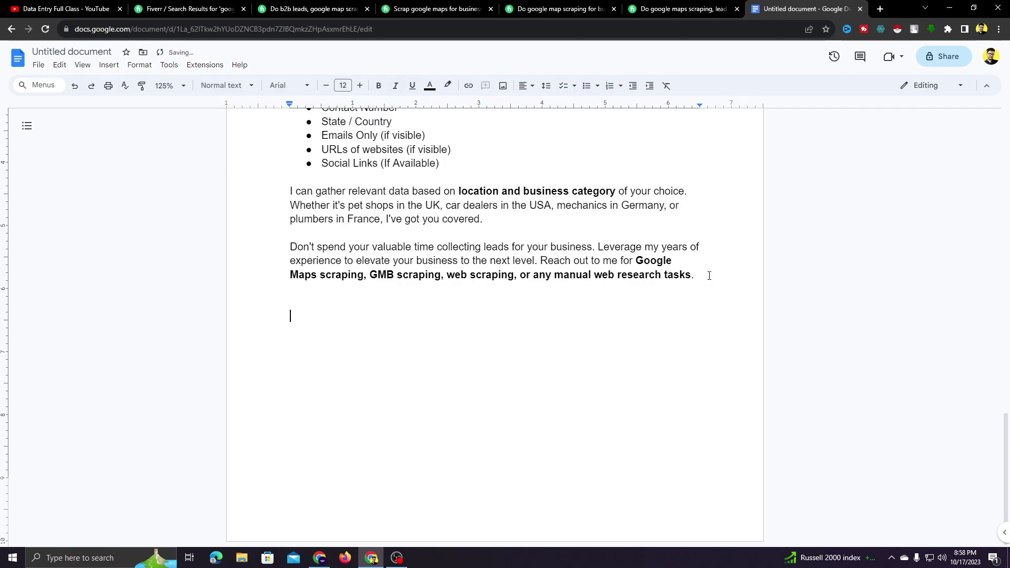
text(Da)
text(Q)
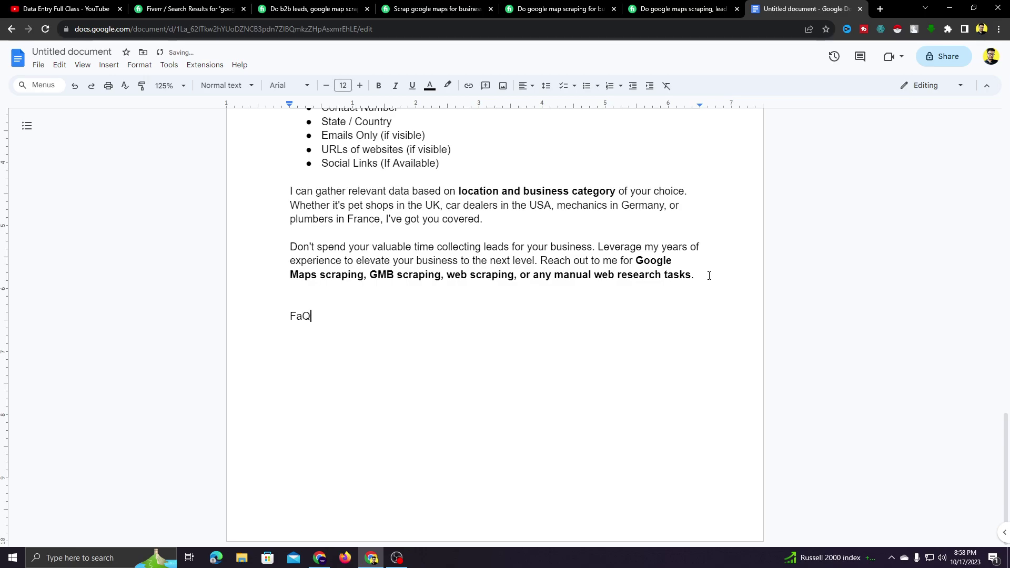
text(:)
key(Return)
Switch to the competitor's "Scrap google maps for business" gig on Fiverr and examine its FAQ answer about the email validation test
scroll(262, 390, up, 1)
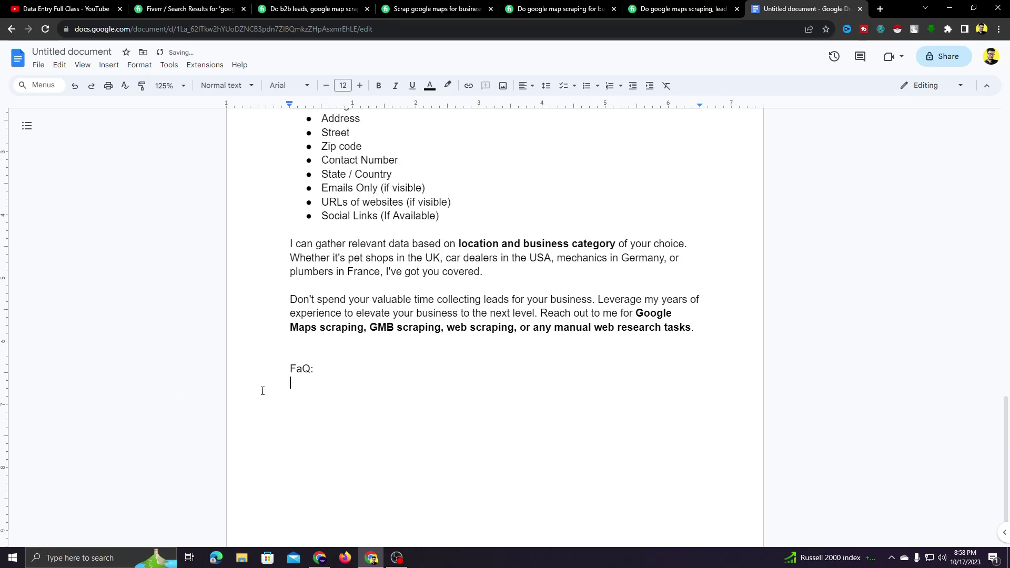
scroll(368, 352, down, 1)
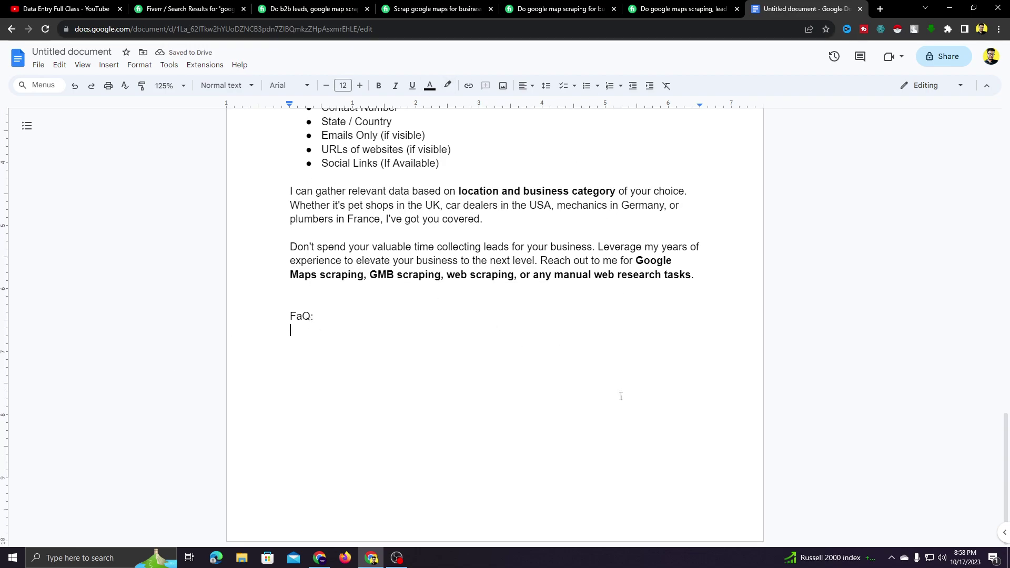
click(431, 9)
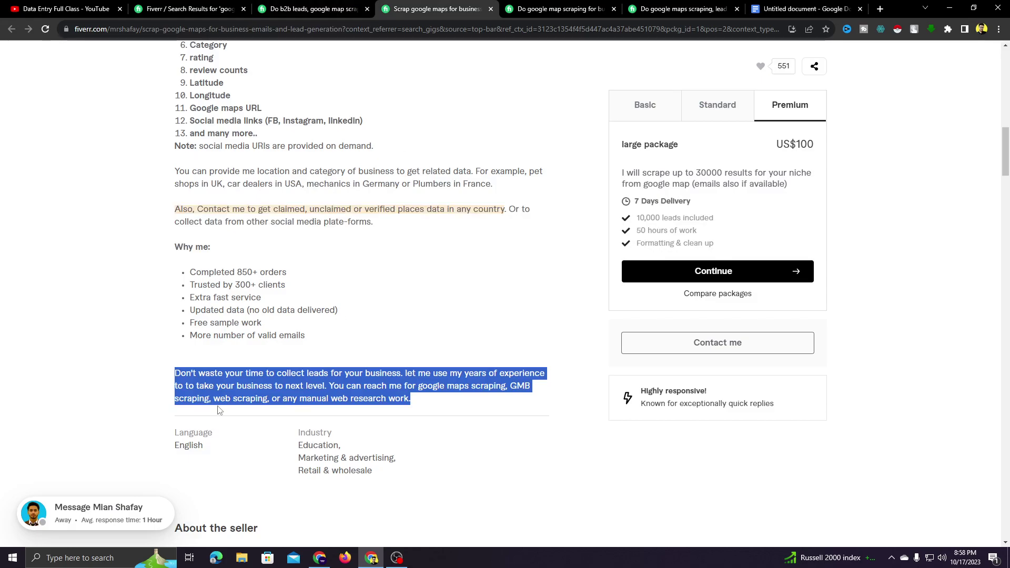
scroll(297, 383, down, 15)
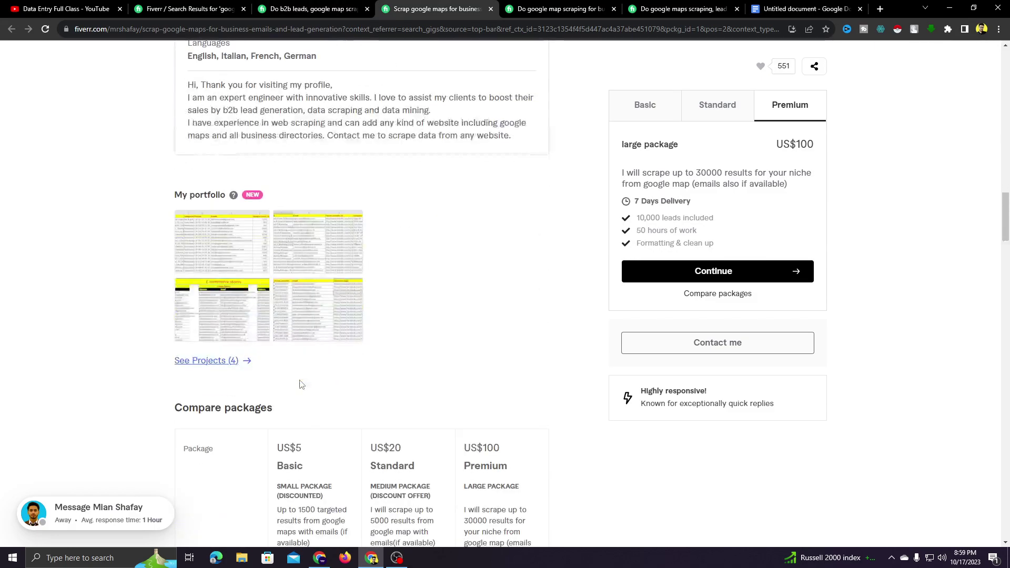
scroll(300, 384, down, 12)
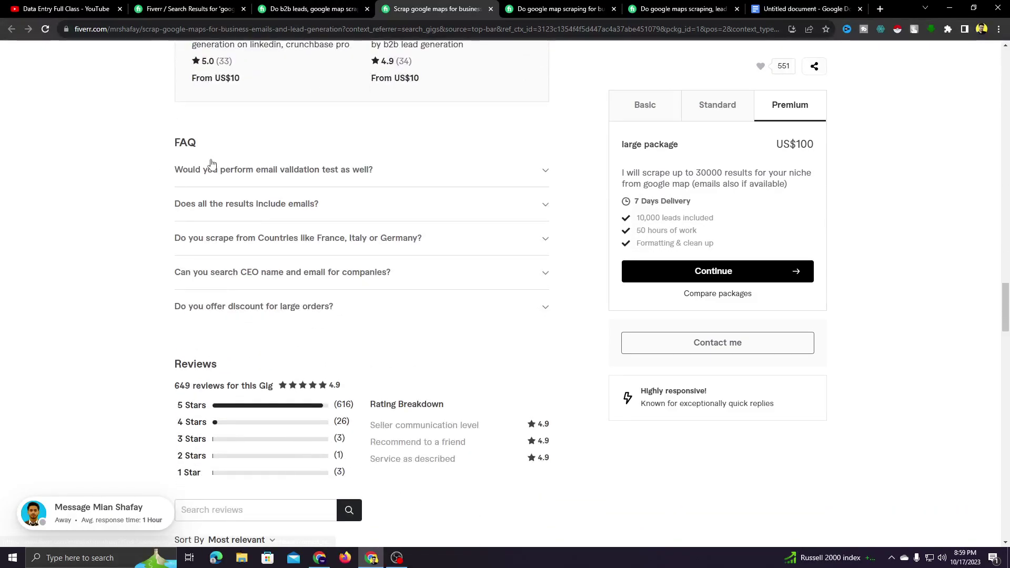
click(281, 175)
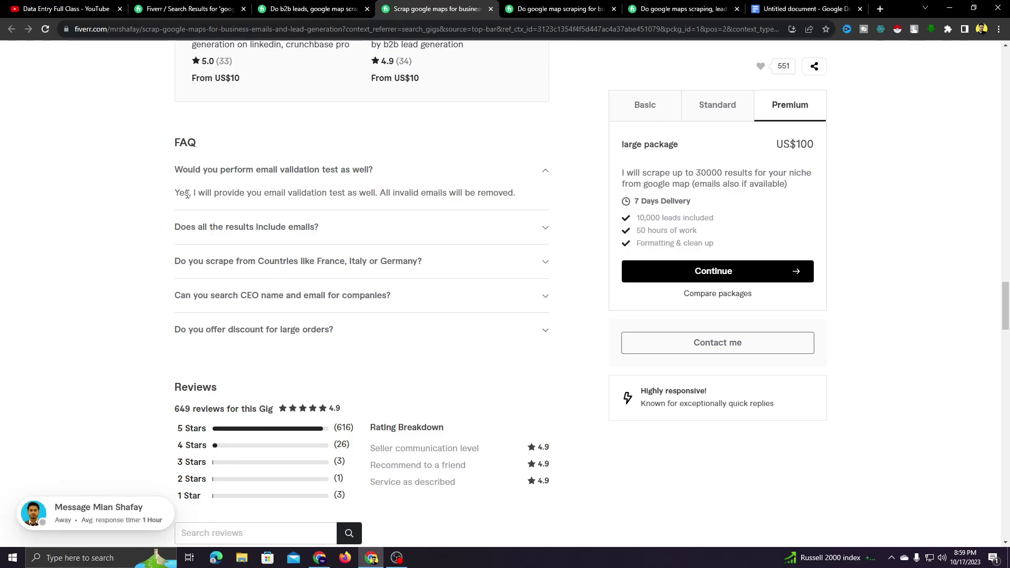
drag(190, 193, 504, 207)
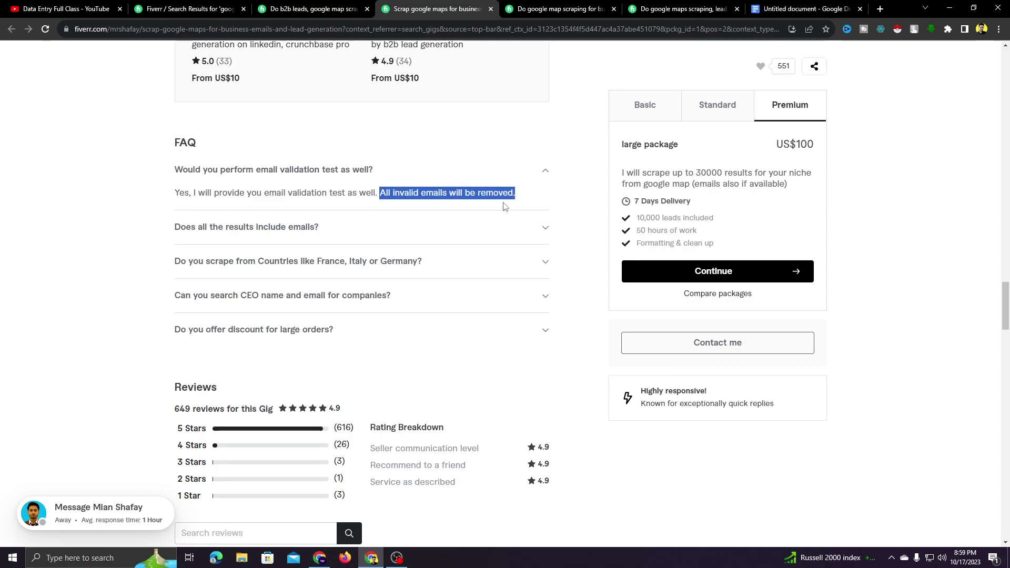
click(440, 204)
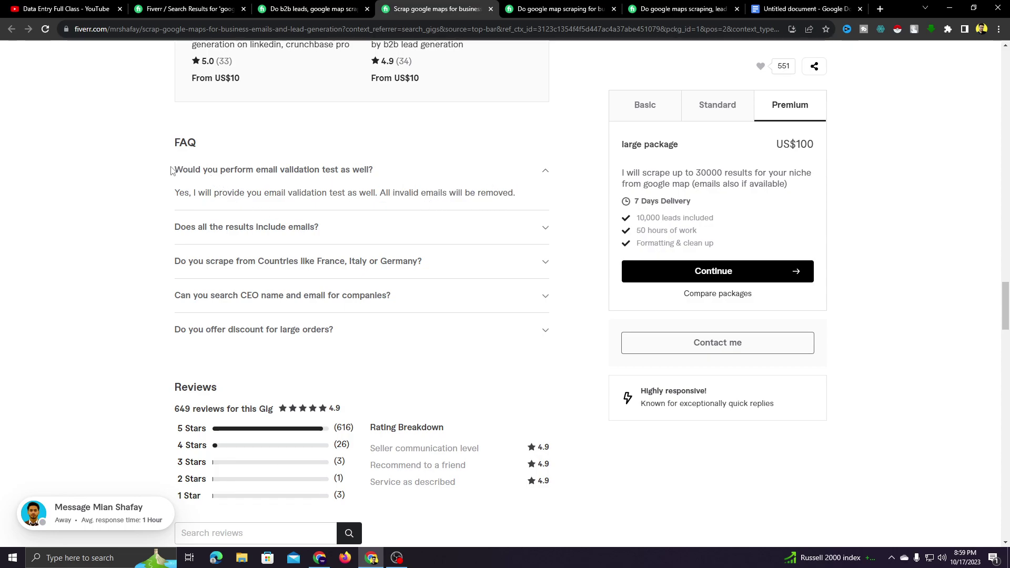
drag(170, 170, 374, 170)
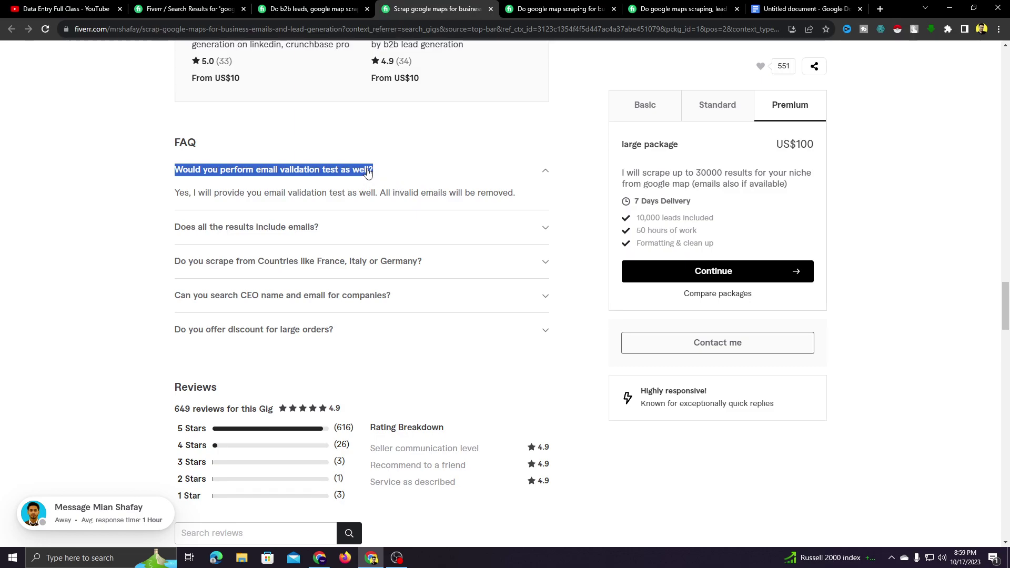
click(368, 172)
click(353, 172)
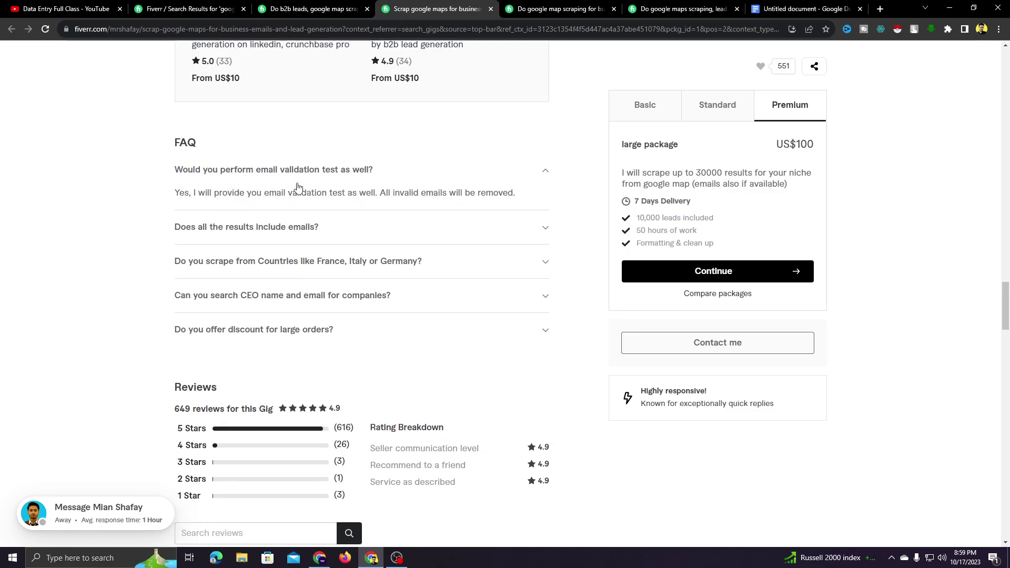
drag(284, 193, 499, 193)
Read the gig's FAQ answers on whether all results include emails and on scraping countries like France, Italy or Germany
click(228, 226)
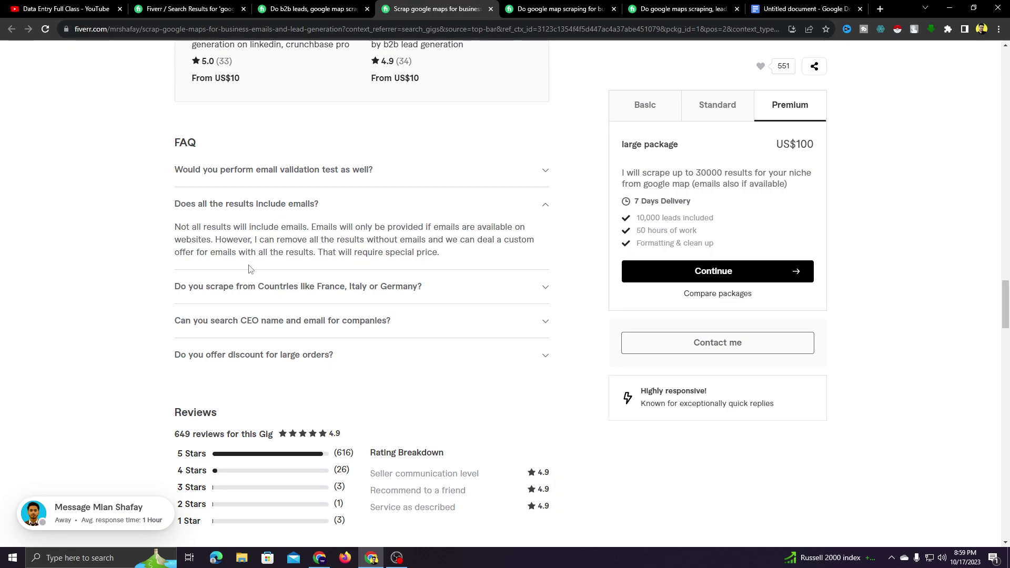
drag(214, 239, 467, 254)
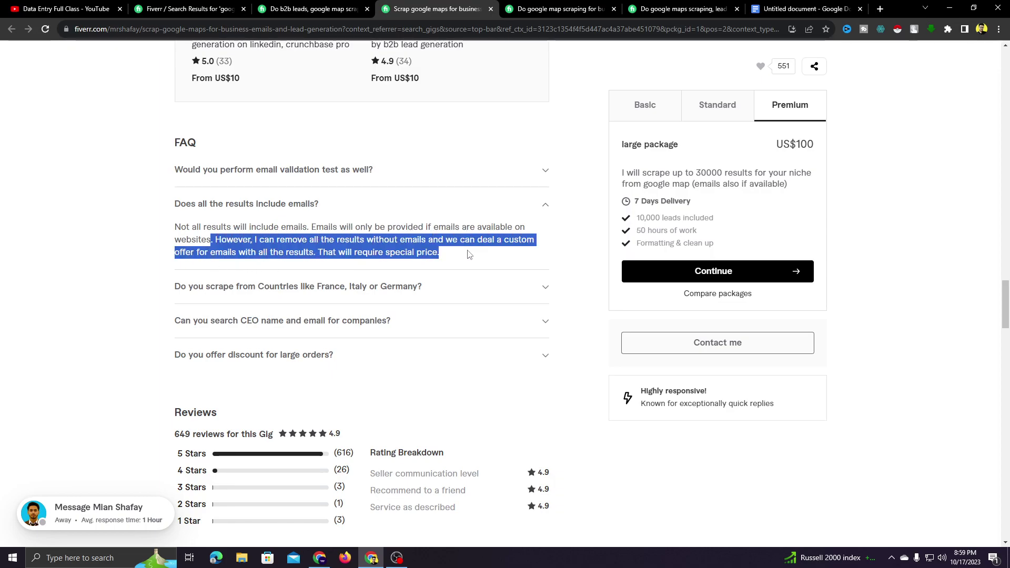
click(284, 250)
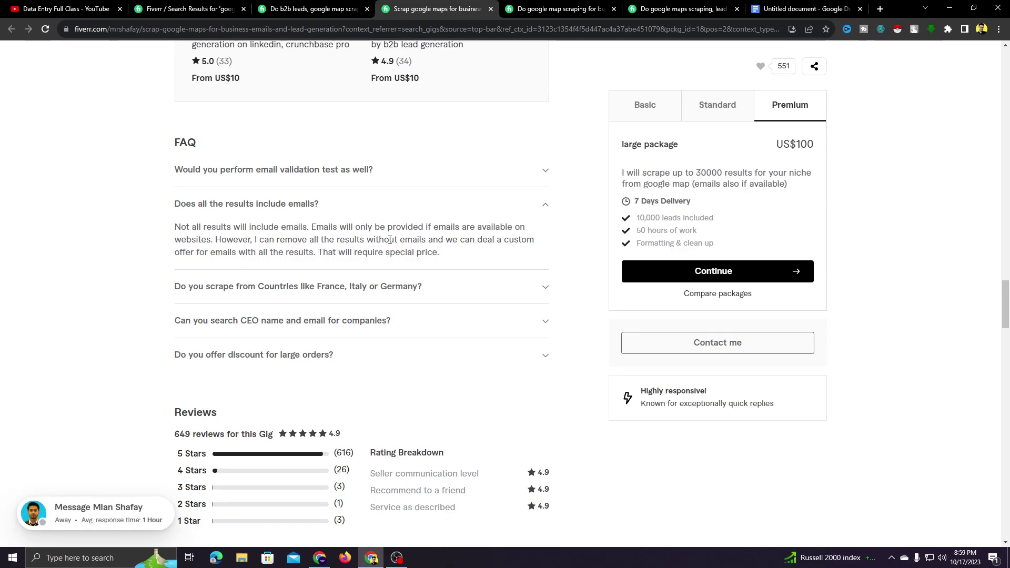
click(269, 287)
Copy the FAQ question "Would you perform email validation test as well?" together with its answer
click(489, 169)
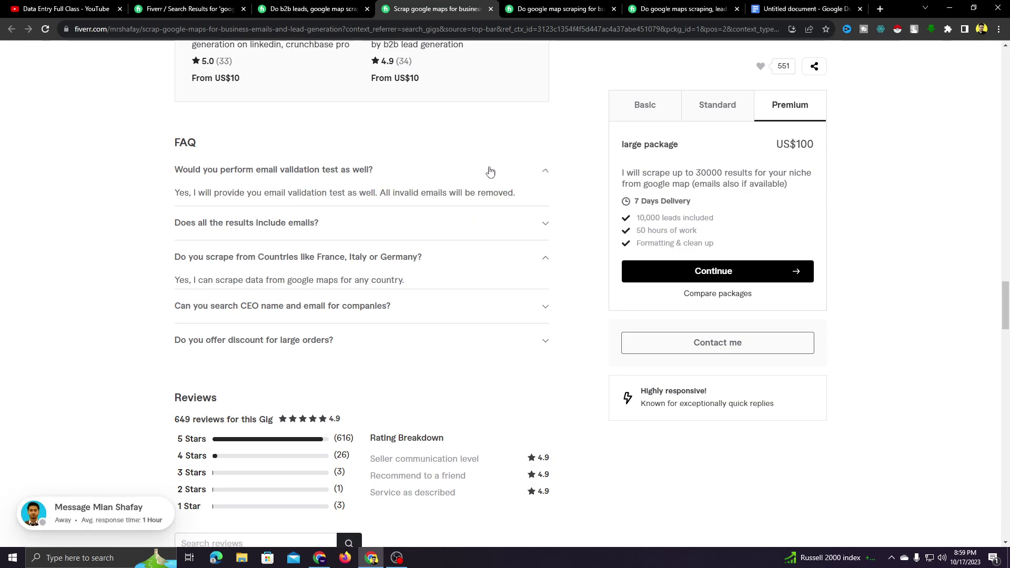
drag(176, 169, 536, 199)
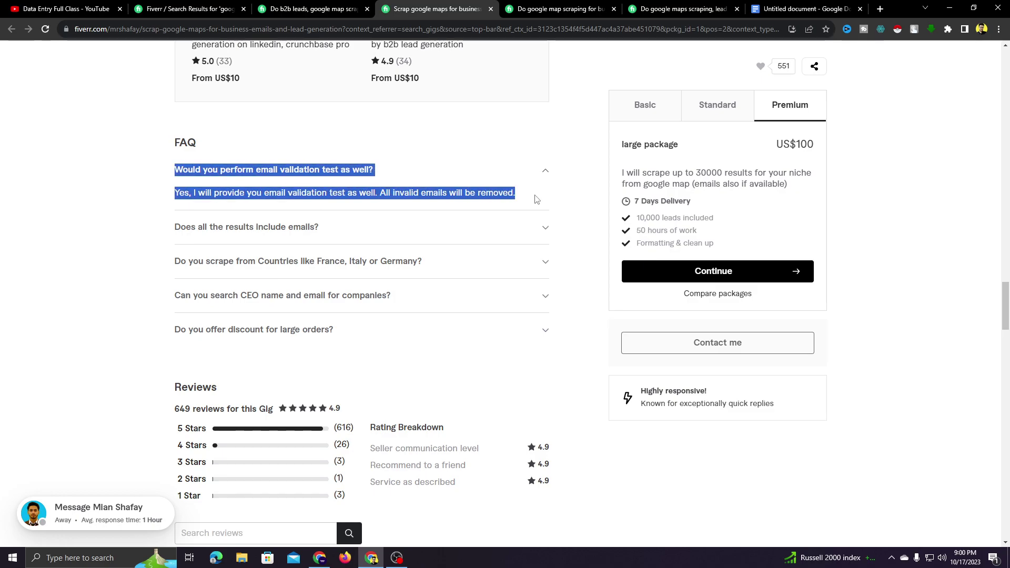
right_click(461, 203)
click(468, 206)
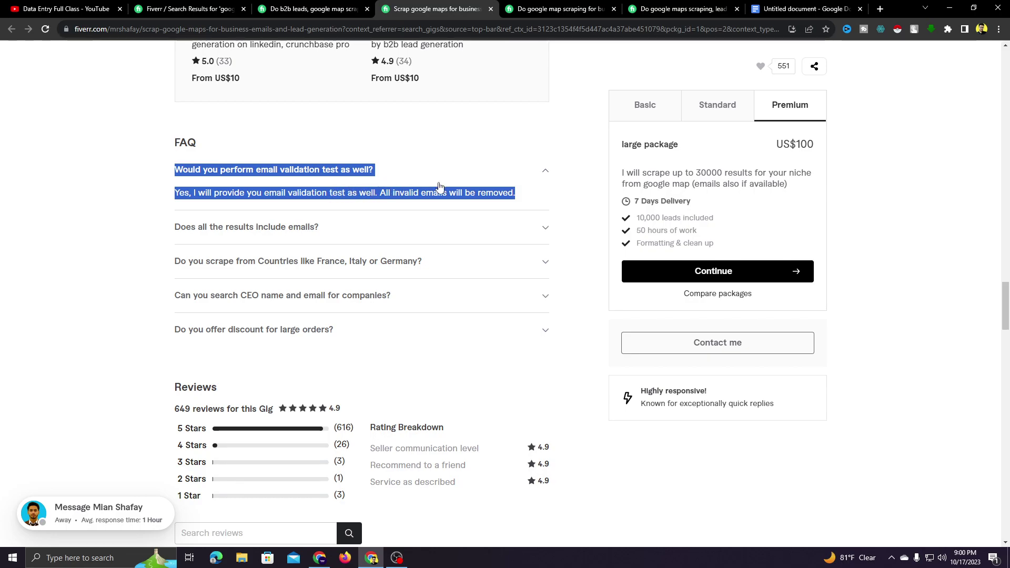
right_click(316, 193)
click(347, 199)
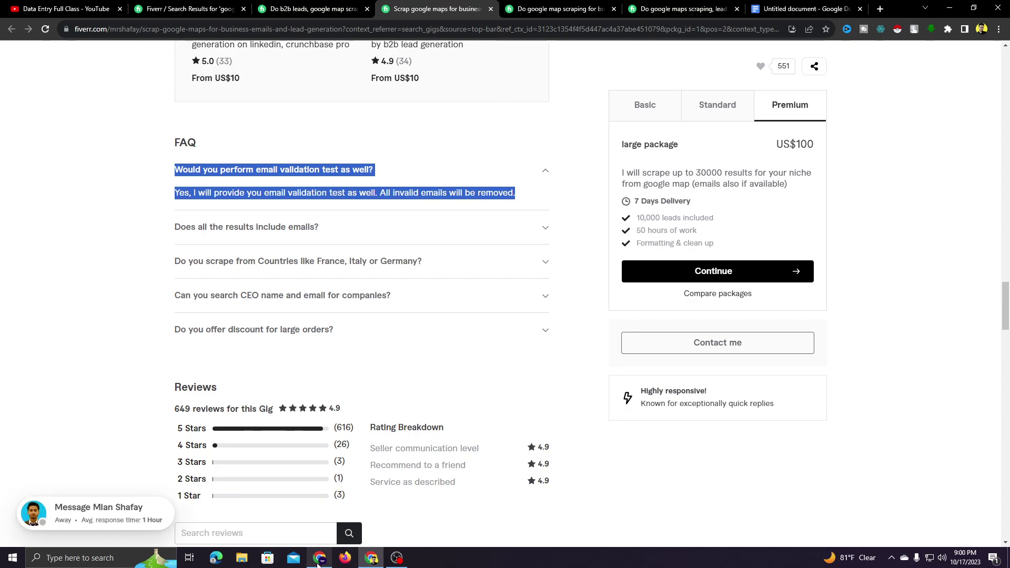
Switch to the ChatGPT conversation and try to have the copied email validation question and answer rewritten
click(332, 552)
right_click(454, 519)
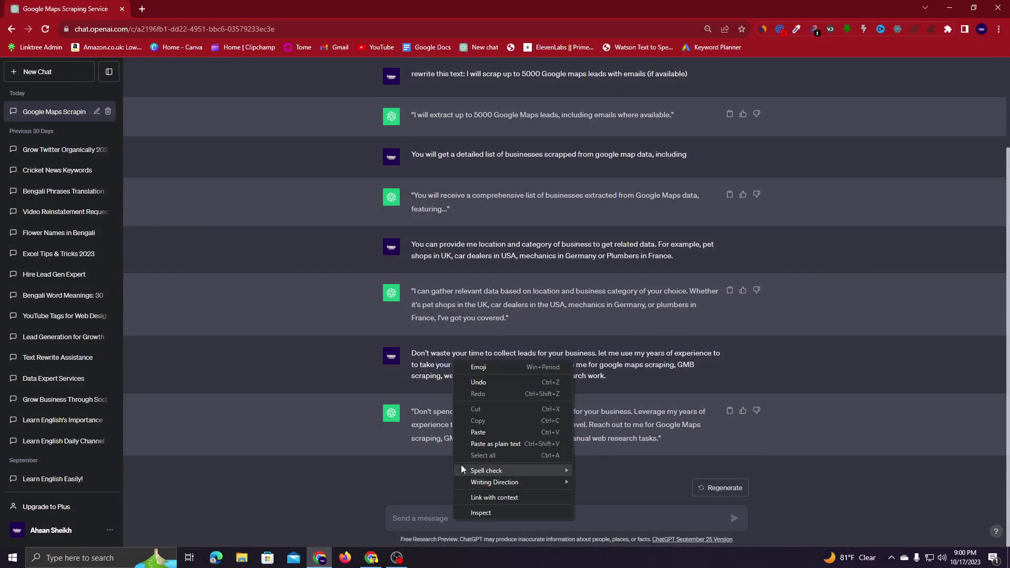
click(476, 431)
click(733, 521)
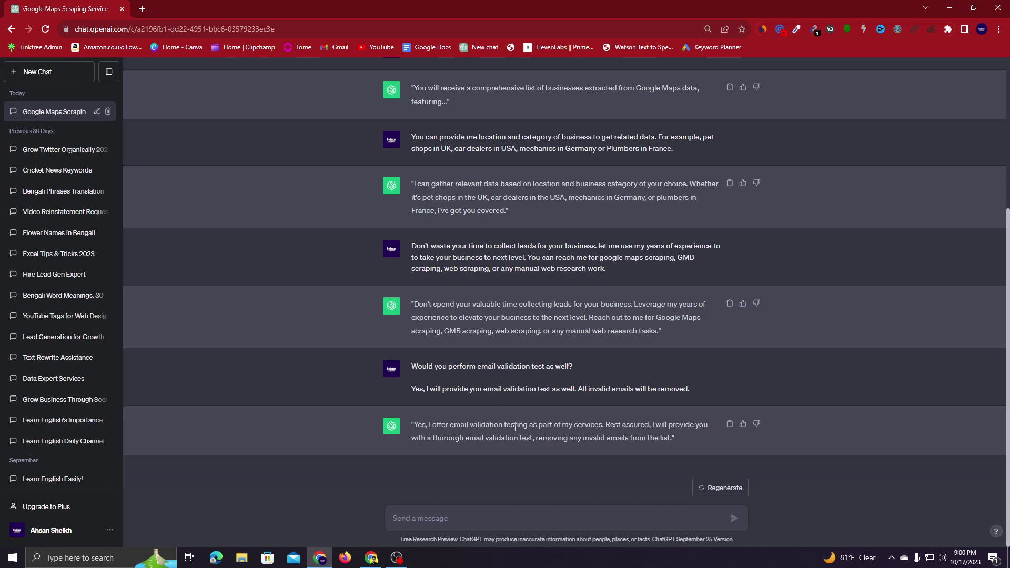
scroll(617, 444, up, 4)
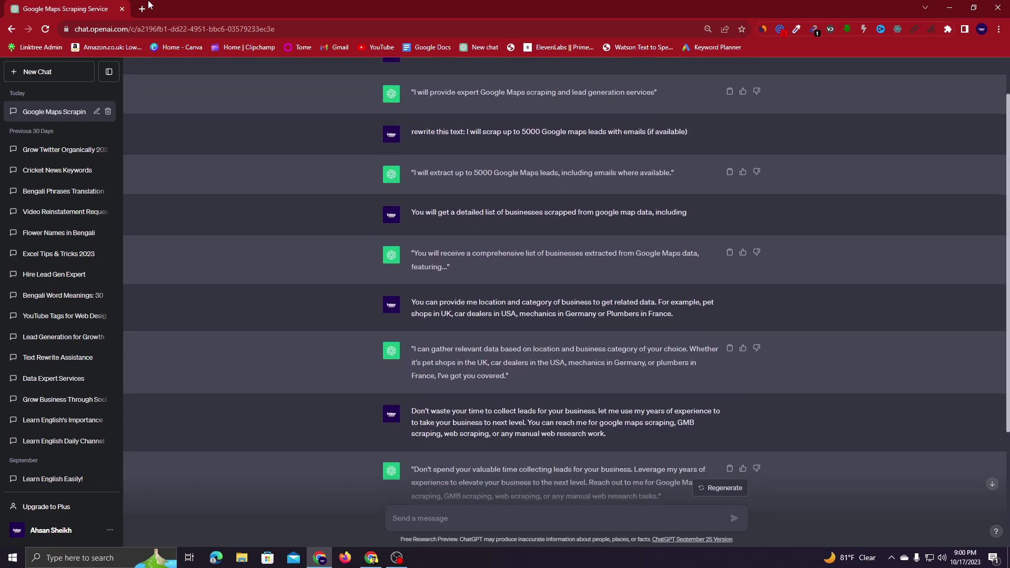
Search Google for "quilbot" in a new browser tab and open QuillBot's Paraphrasing Tool
click(141, 9)
click(417, 223)
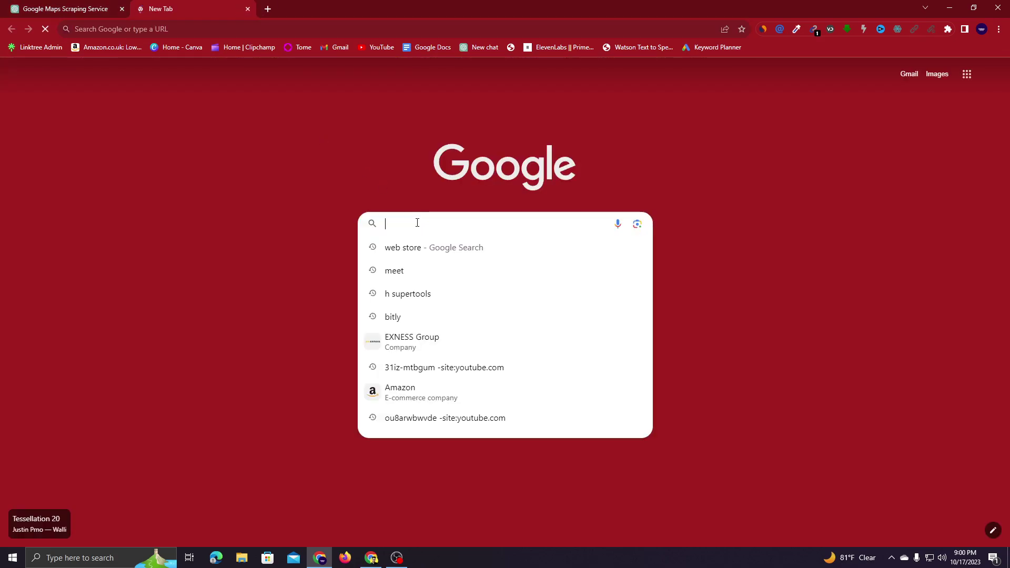
text(quilbo)
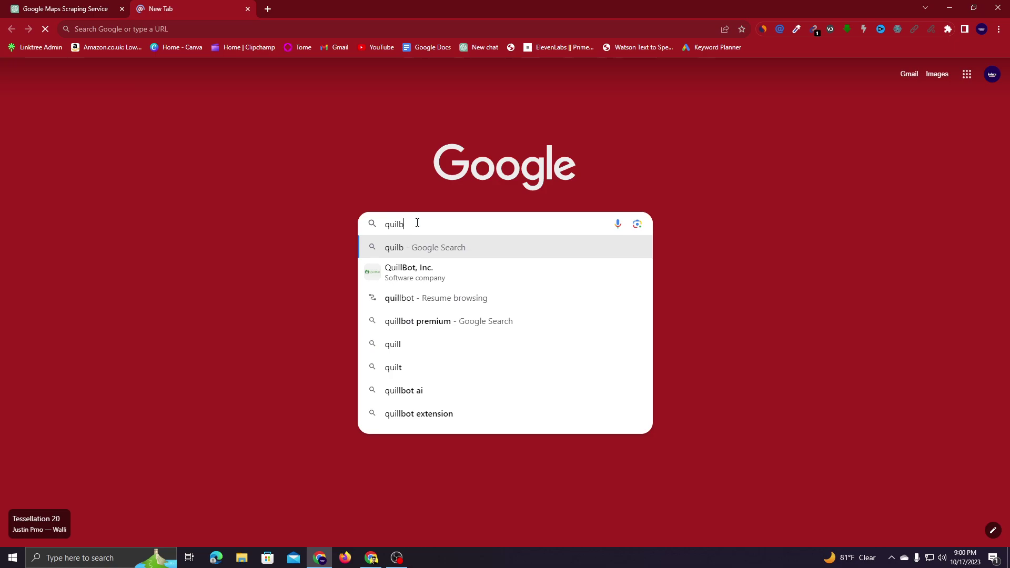
text(t)
key(Return)
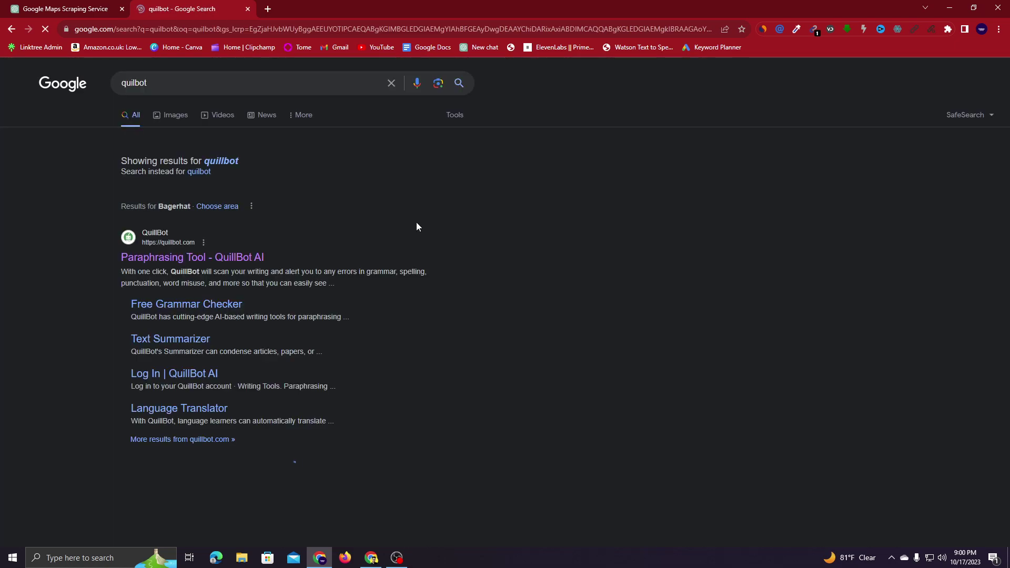
click(181, 258)
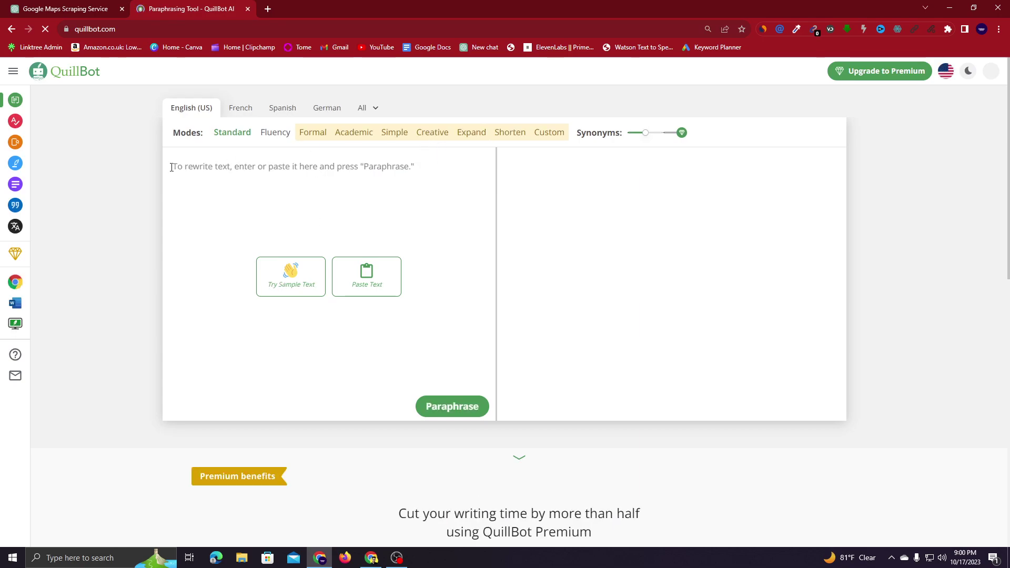
Paste the email validation question and answer into QuillBot, paraphrase them in Standard mode, and copy the paraphrased text
right_click(207, 162)
click(244, 233)
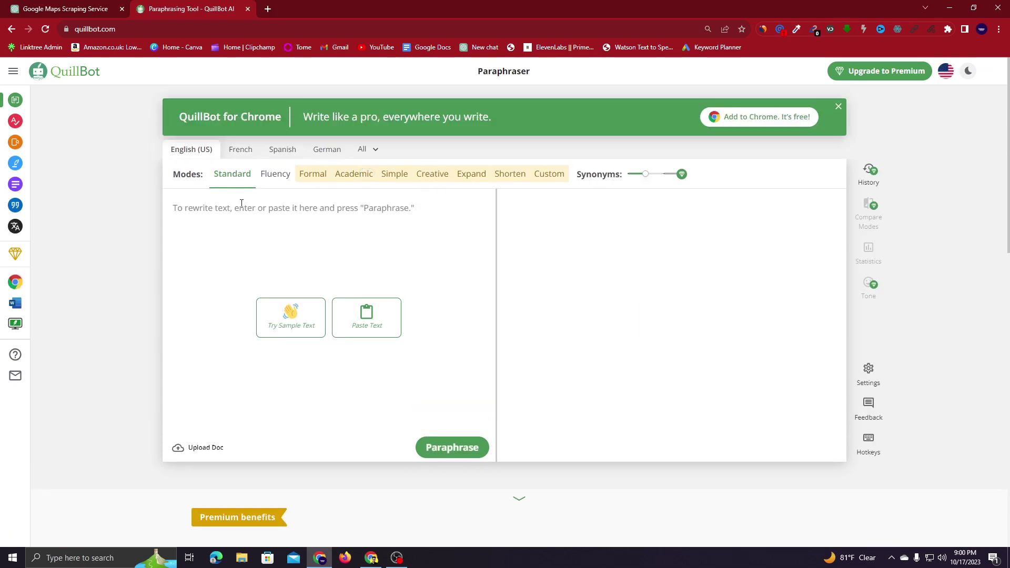
right_click(241, 203)
click(276, 285)
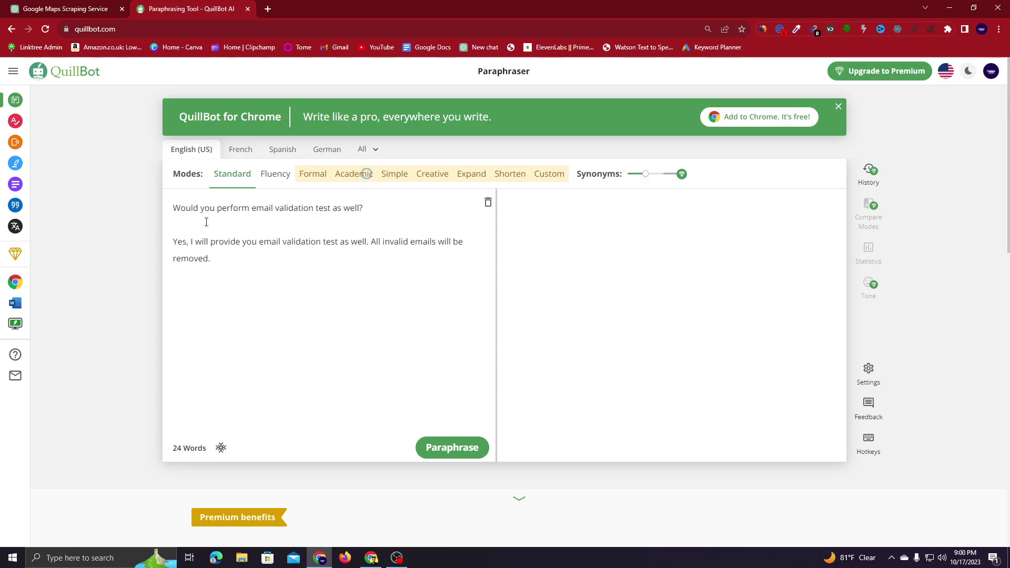
drag(178, 212, 361, 225)
click(183, 255)
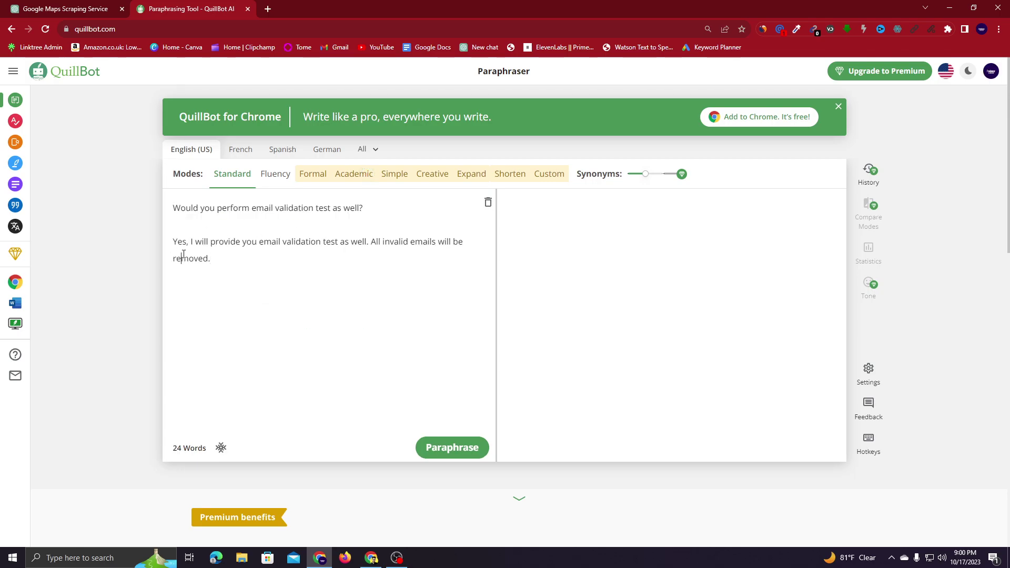
click(448, 448)
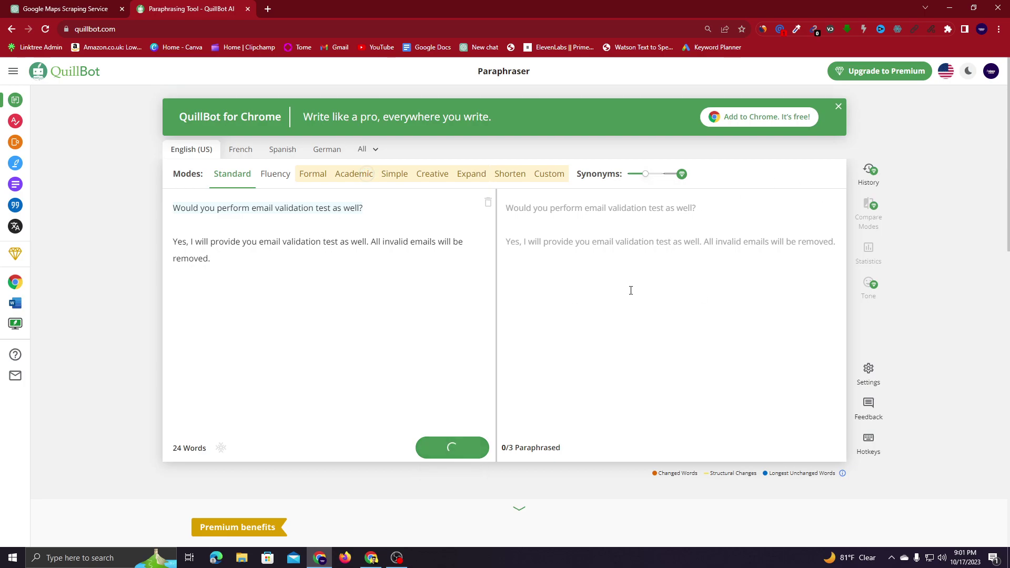
mouse_move(561, 213)
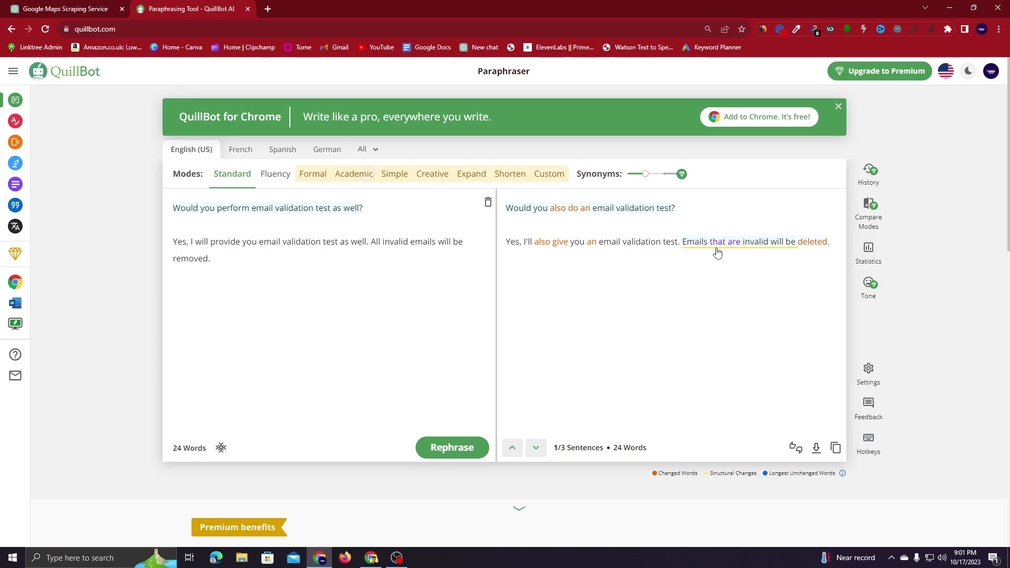
click(835, 447)
Return to the Google Docs document and paste the paraphrased question and answer without formatting under the "FaQ:" heading
click(58, 8)
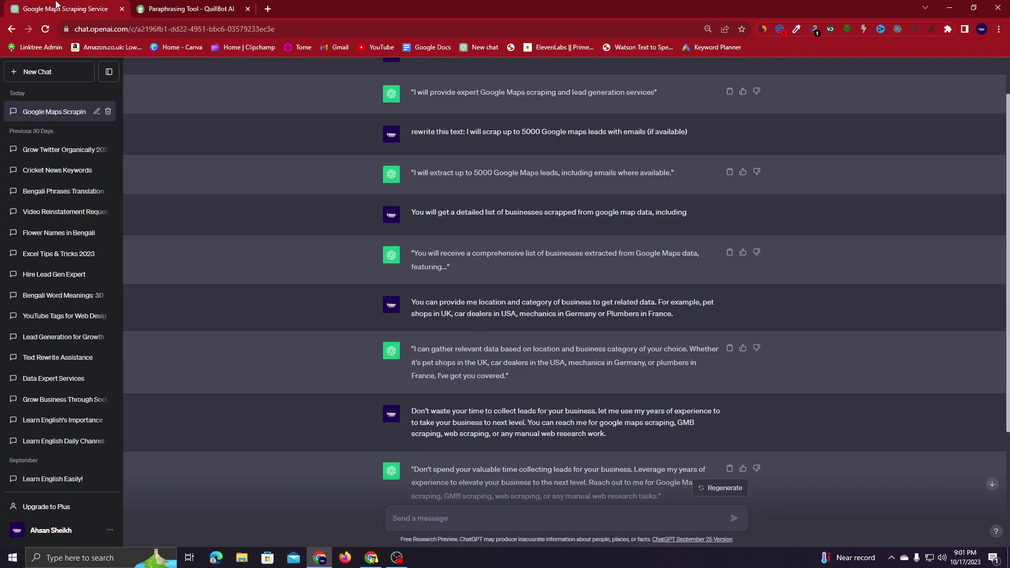
click(371, 557)
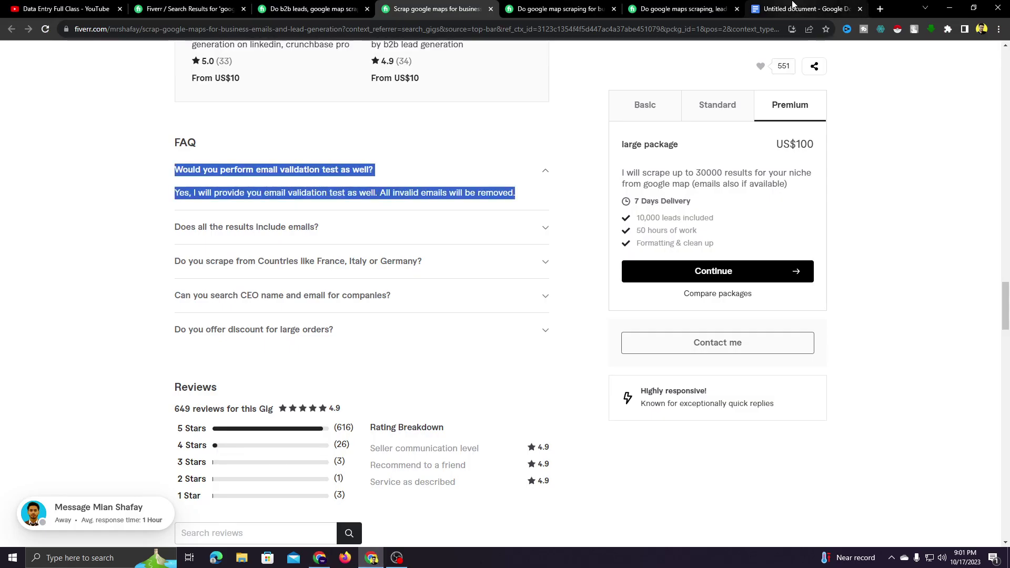
click(794, 8)
right_click(303, 332)
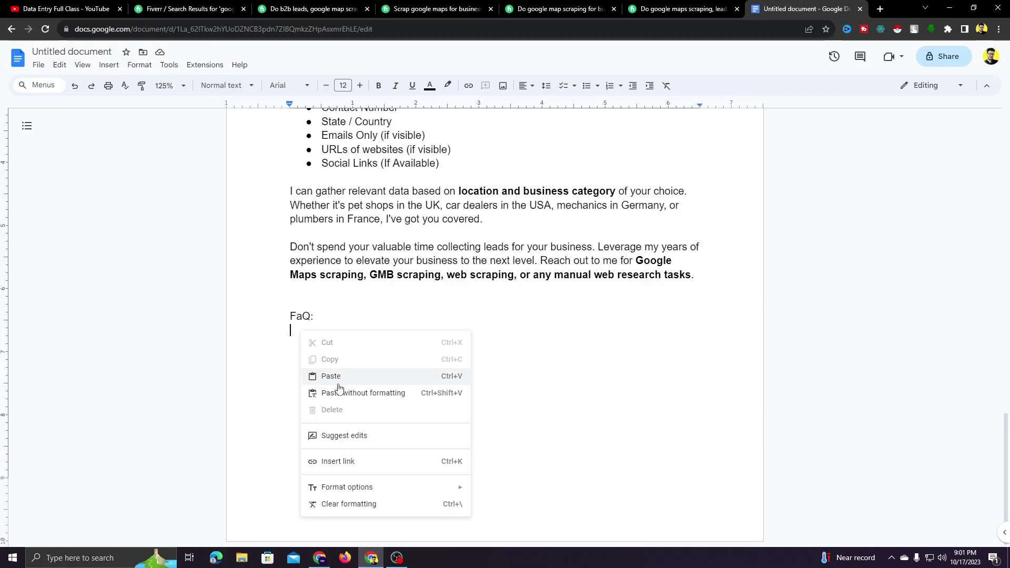
click(343, 390)
Number the email validation question "1." and remove the blank line between it and its answer
click(289, 330)
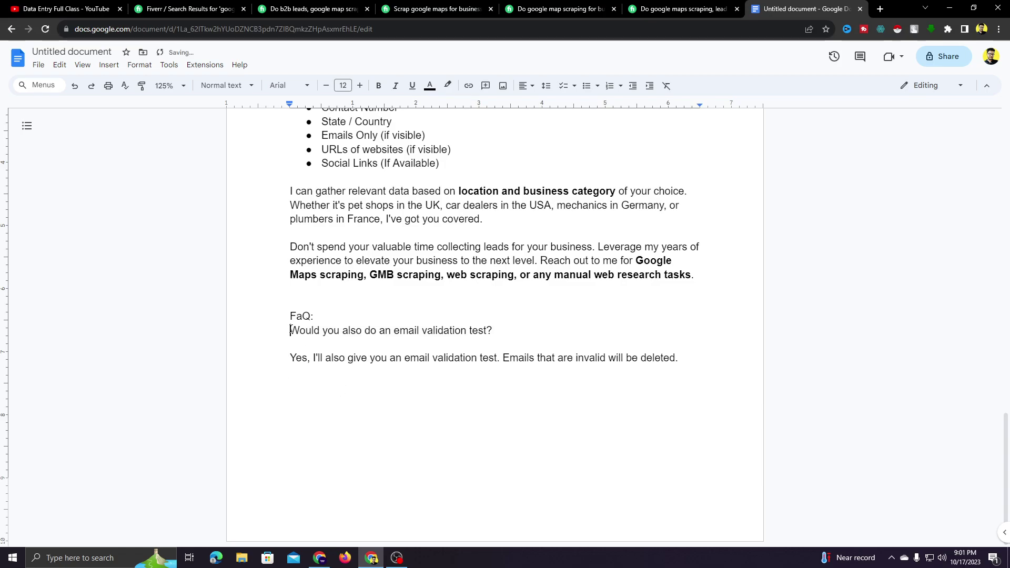
text(1.)
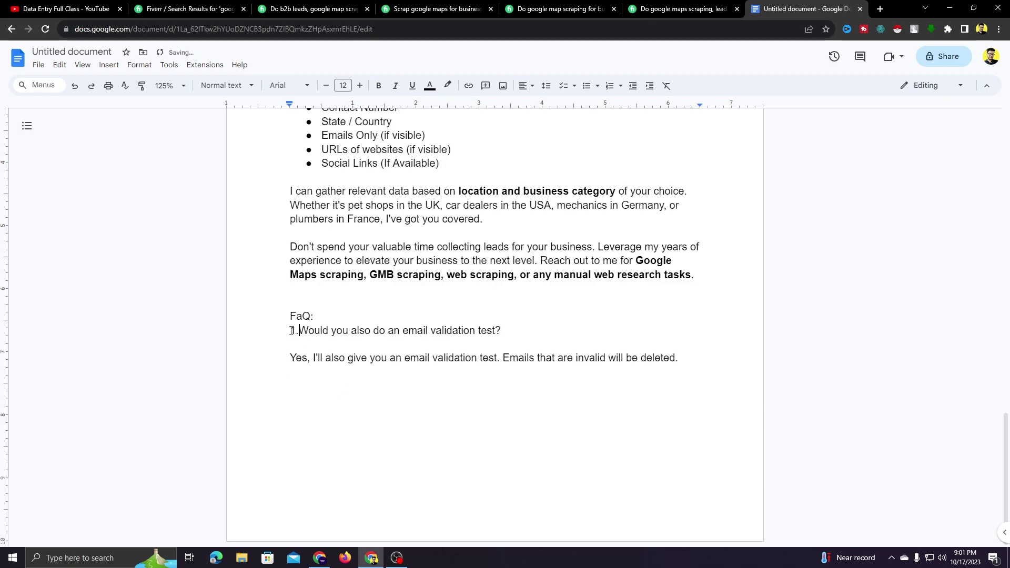
click(284, 357)
key(BackSpace)
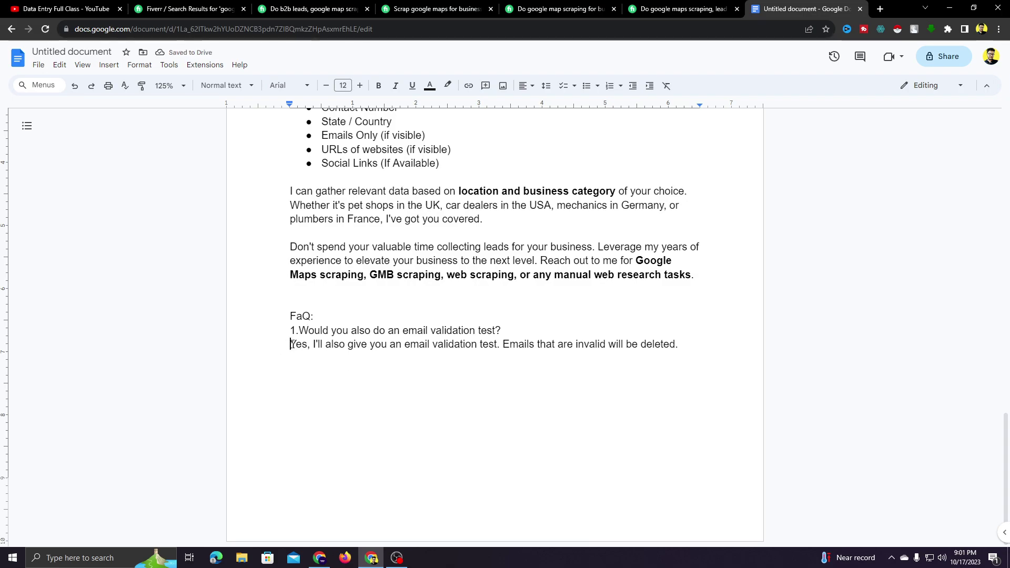
Prefix the email validation answer with "=" and start a new item "2." after a blank line below it
text(2)
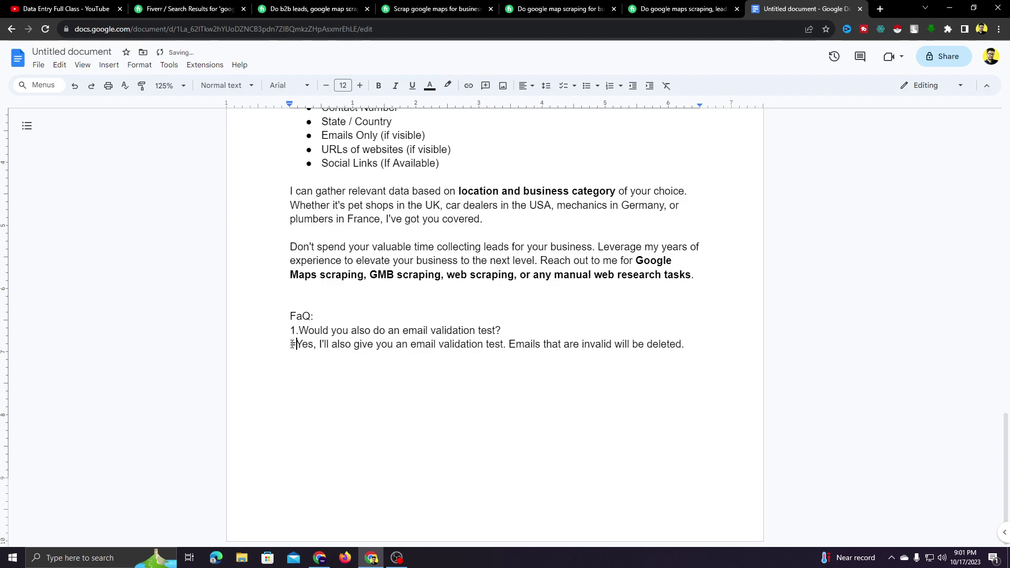
click(697, 340)
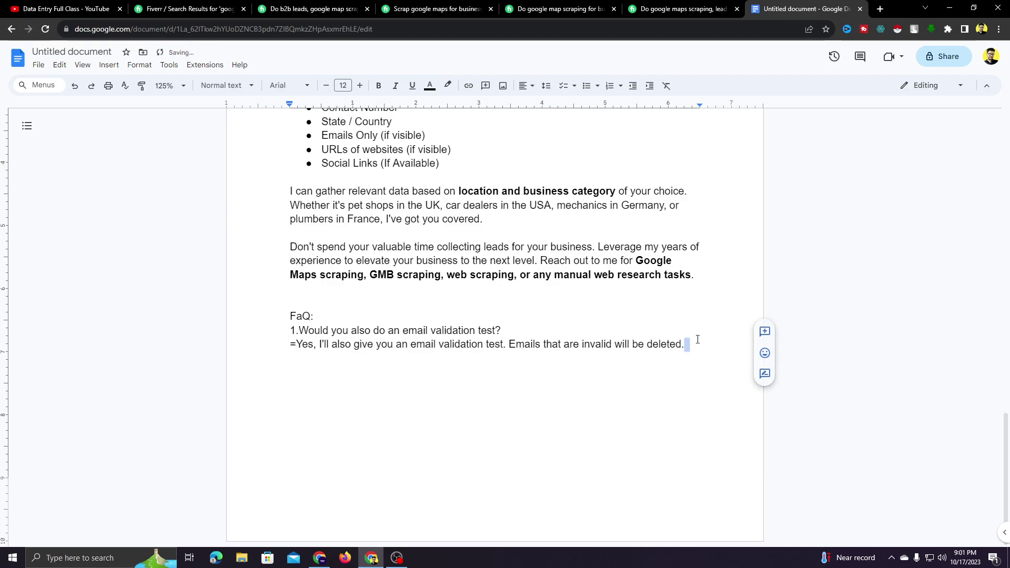
key(Return)
key(Return)
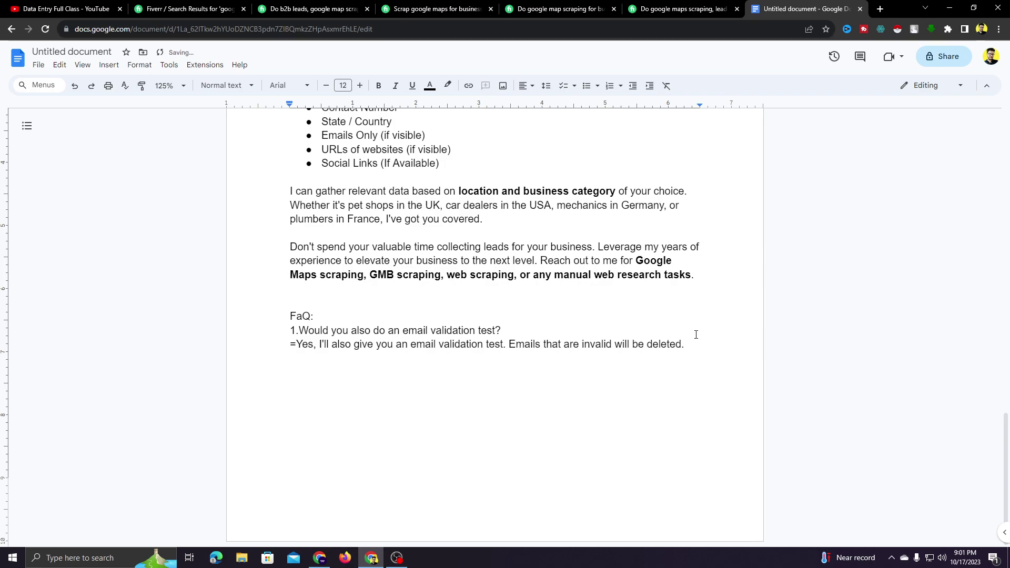
text(2.)
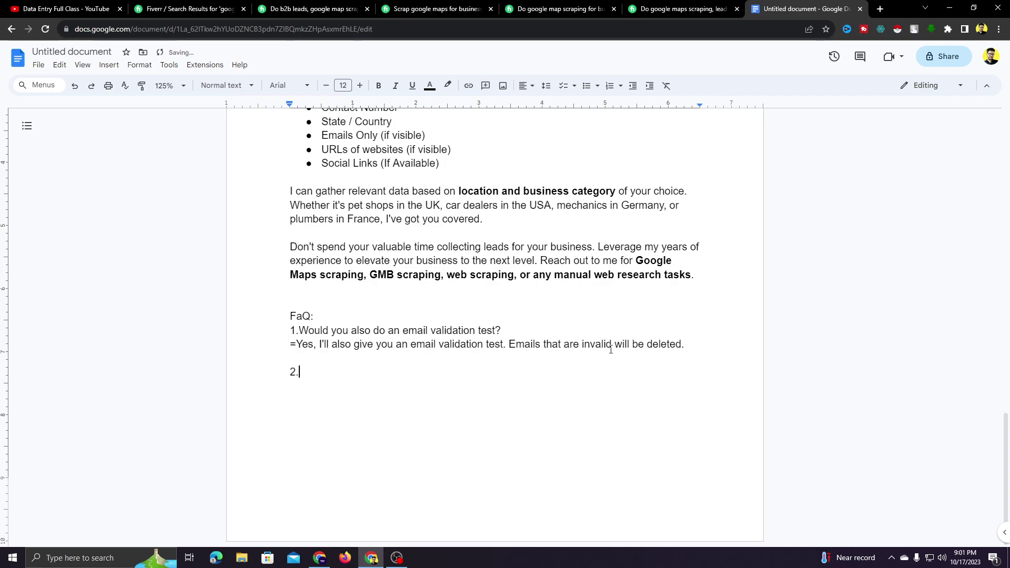
Switch to the competitor's "Scrap google maps for business" gig and copy the "Does all the results include emails?" question with its answer
click(311, 9)
click(442, 9)
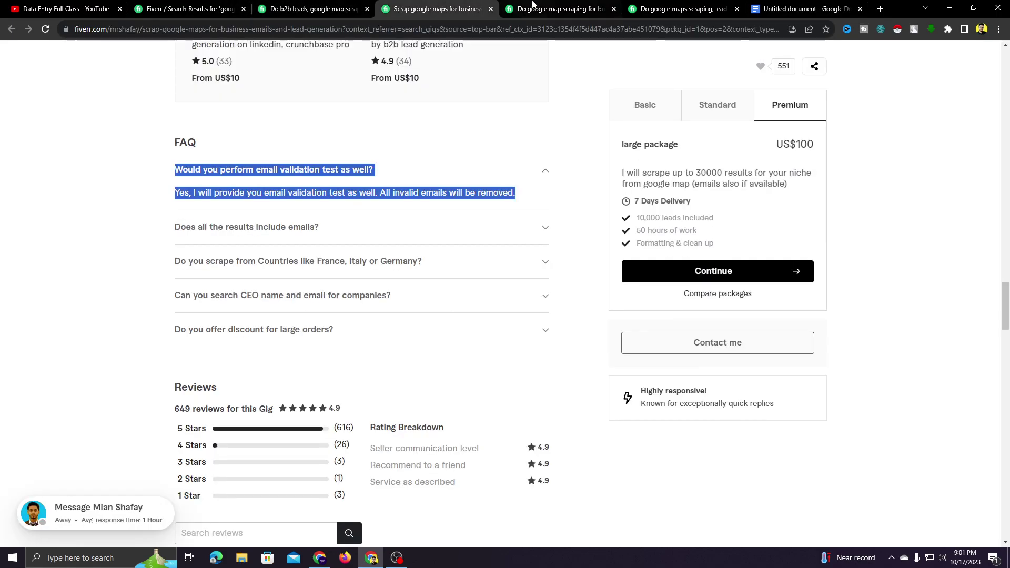
click(187, 228)
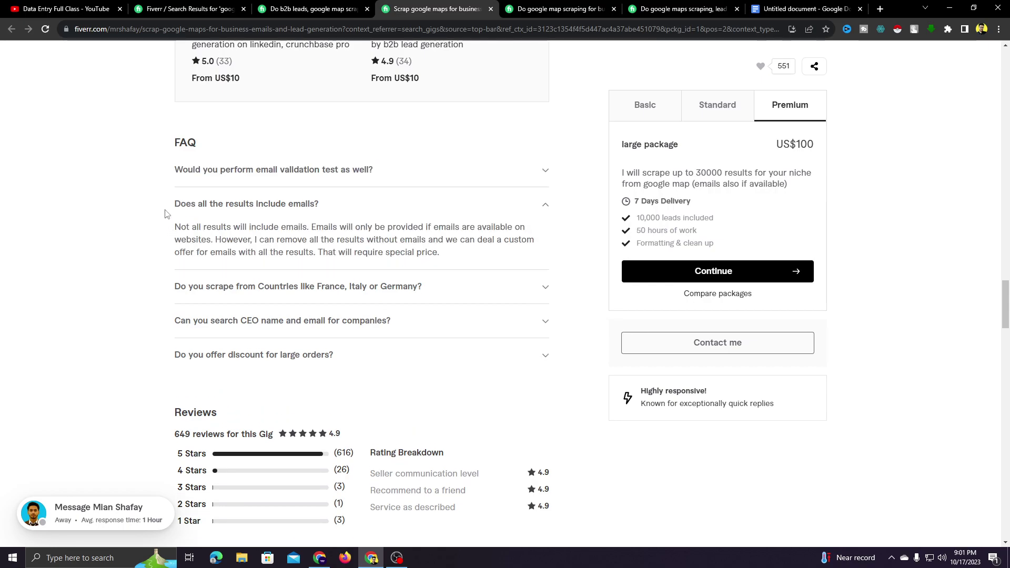
drag(164, 214, 439, 270)
right_click(413, 239)
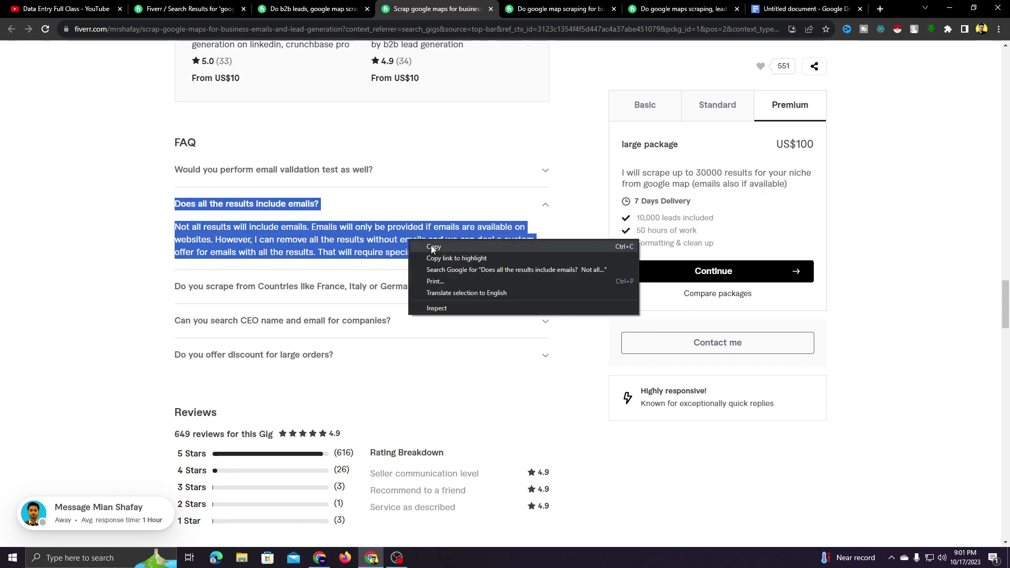
click(431, 245)
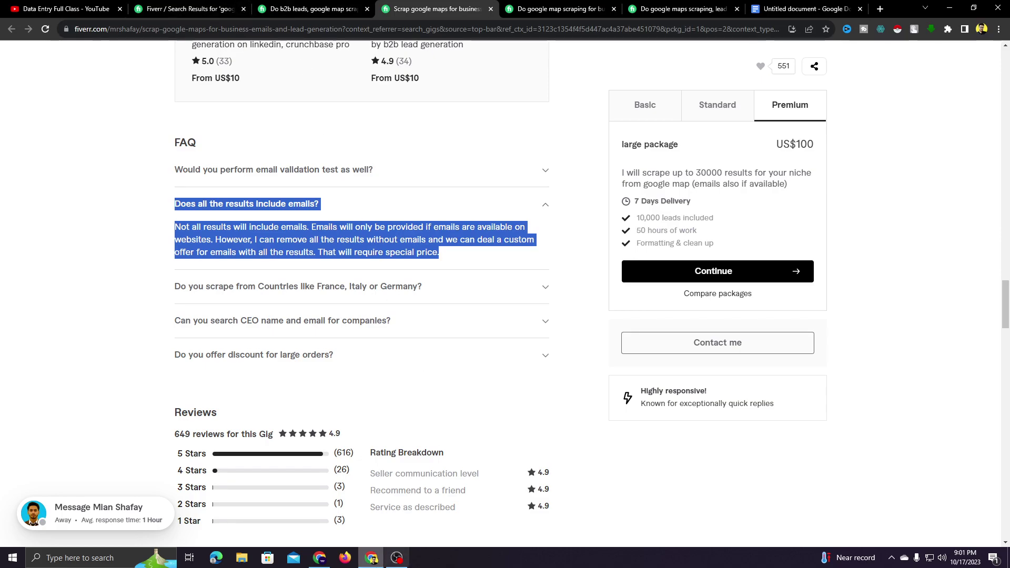
Replace the source text in QuillBot with the copied question and answer, paraphrase it in Standard mode, and copy the result
click(320, 558)
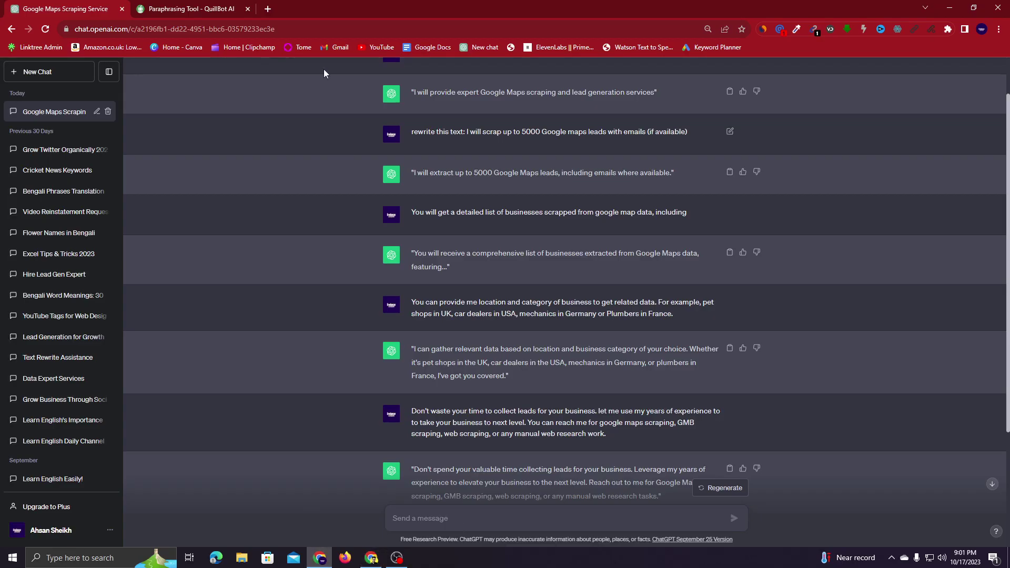
click(204, 6)
drag(210, 261, 150, 198)
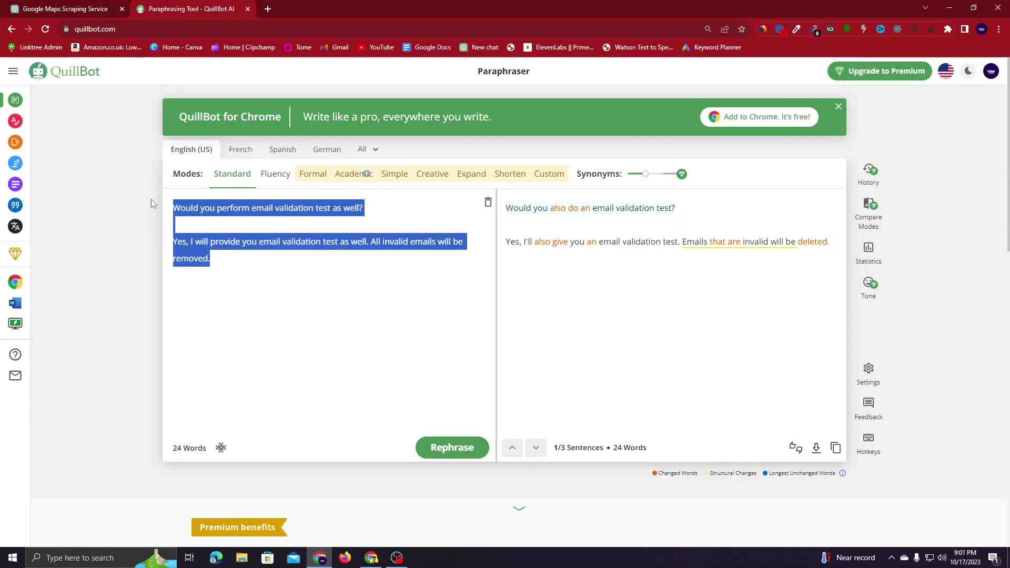
key(BackSpace)
right_click(229, 209)
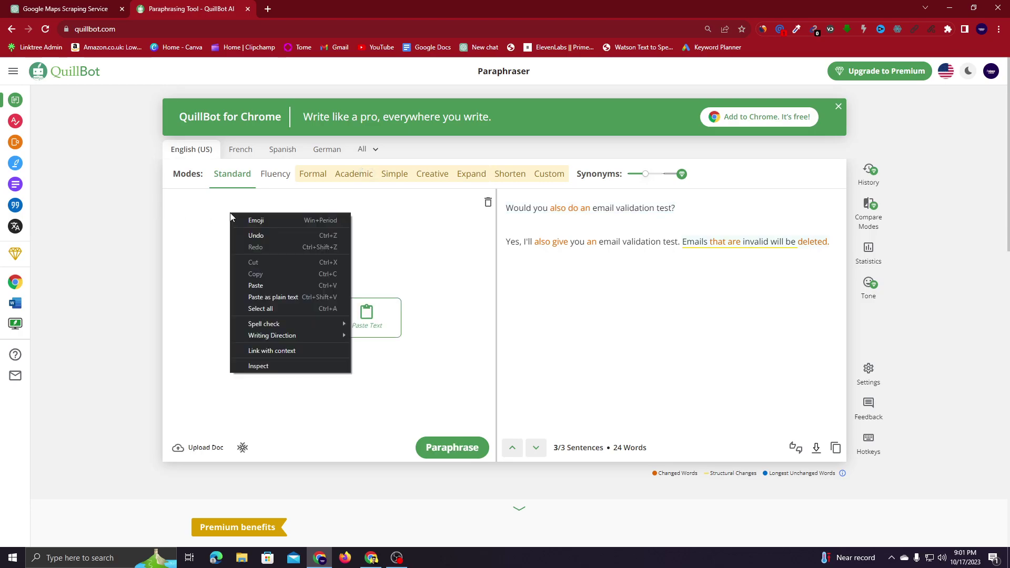
click(254, 282)
click(457, 447)
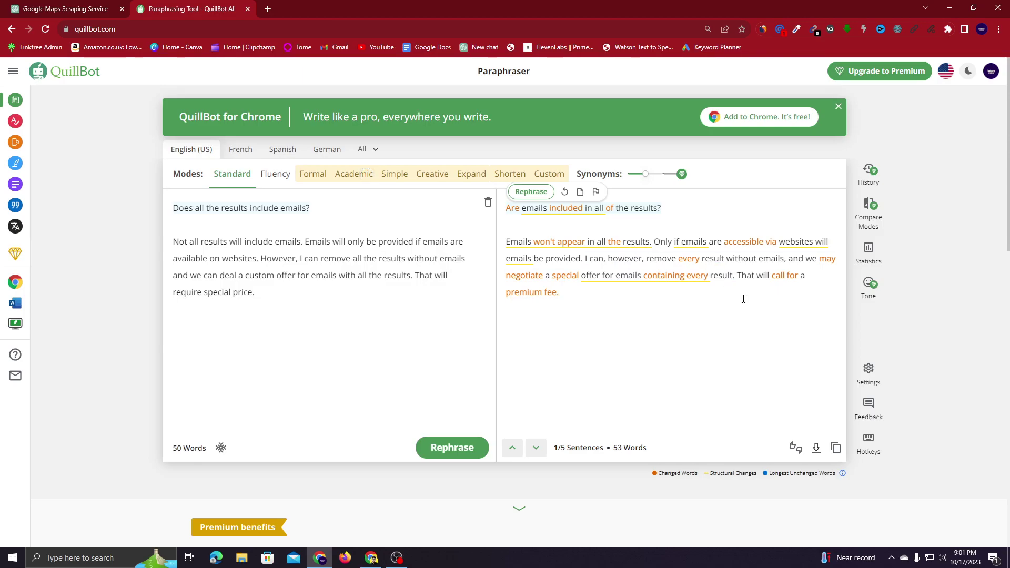
click(835, 448)
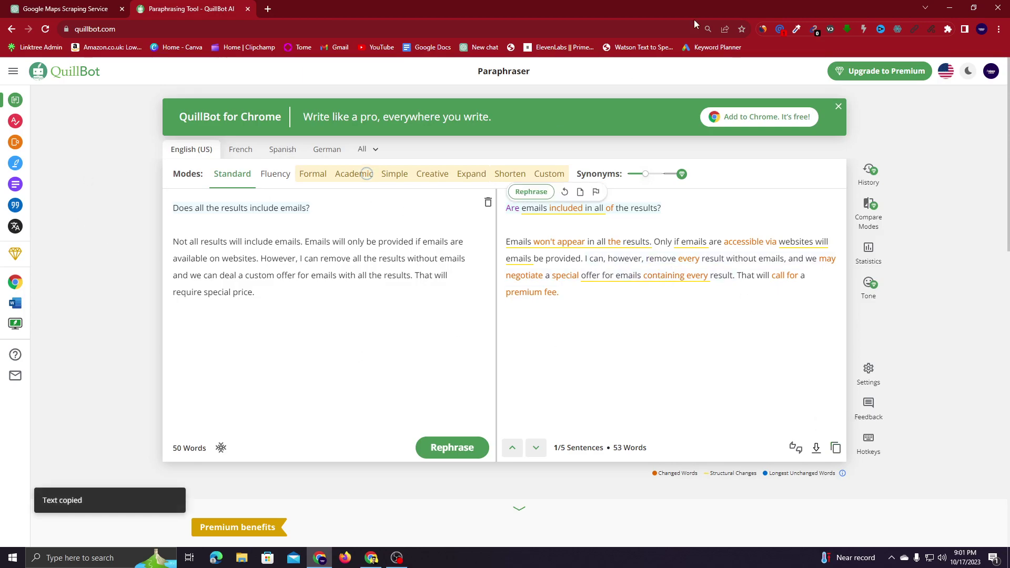
Return to the Google Docs document and paste the paraphrased question and answer without formatting after "2."
click(949, 8)
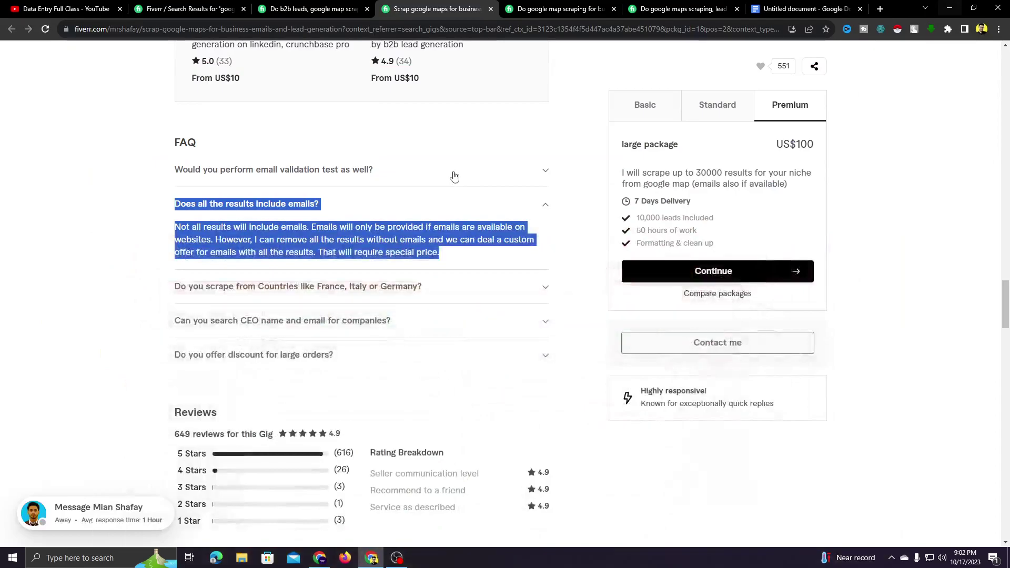
click(802, 9)
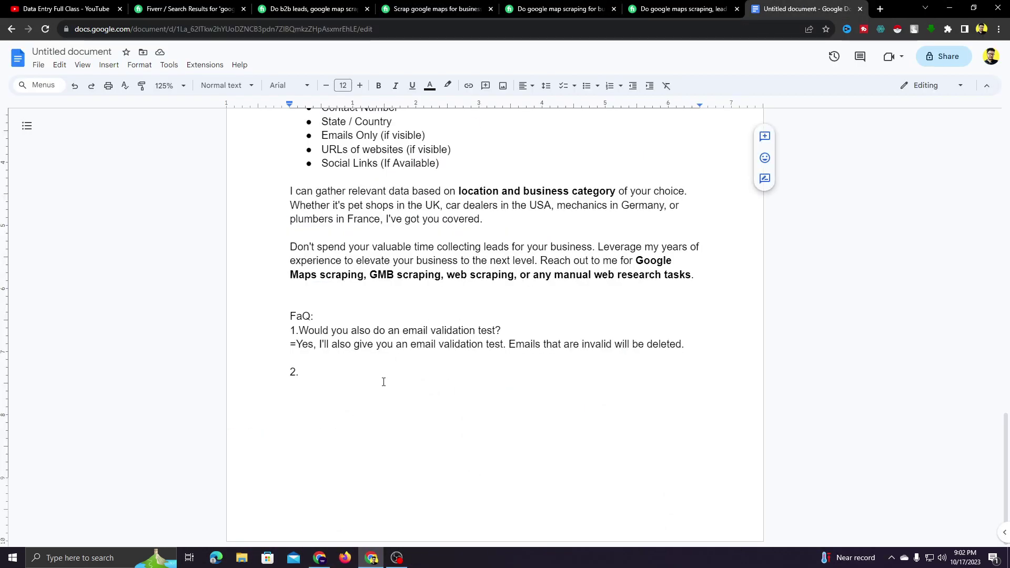
right_click(319, 371)
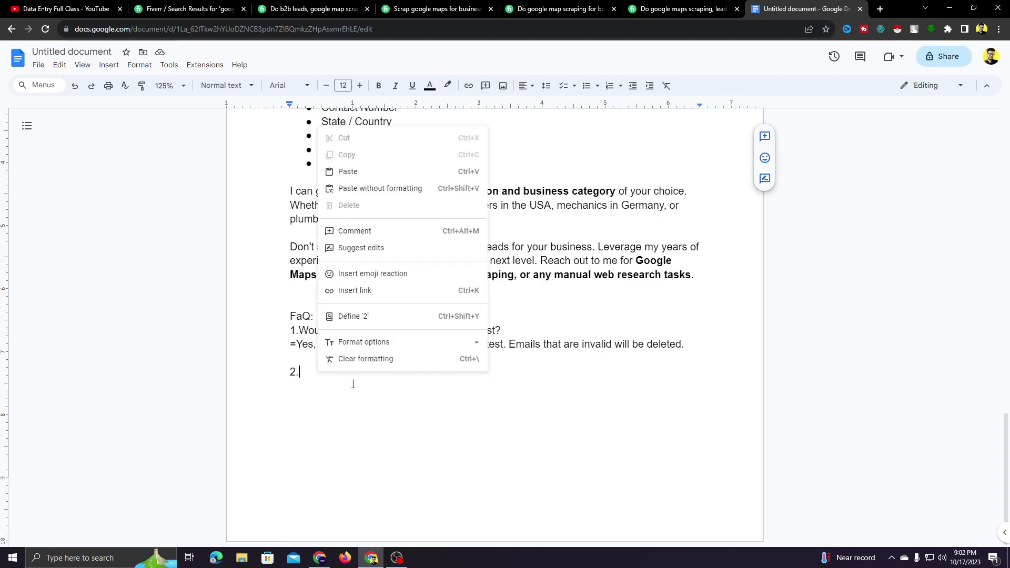
click(368, 190)
Remove the blank line between the second FAQ question and its answer, and prefix the answer with "="
click(289, 403)
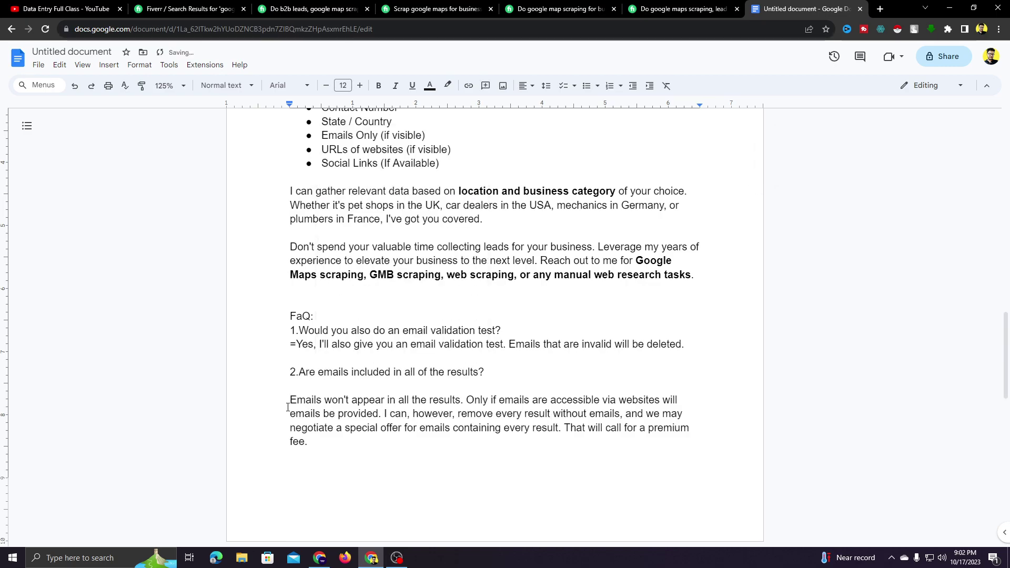
key(BackSpace)
text(+)
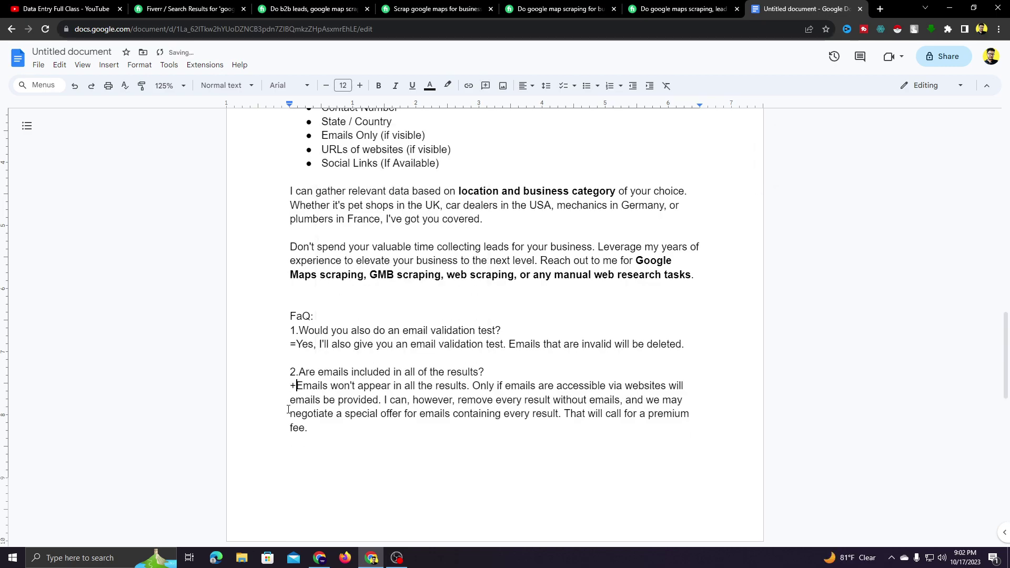
key(BackSpace)
text(=)
Review the gig document from the checklist, keywords and title through pricing and description to the two FAQ entries
drag(289, 330, 360, 448)
click(319, 423)
scroll(337, 428, down, 3)
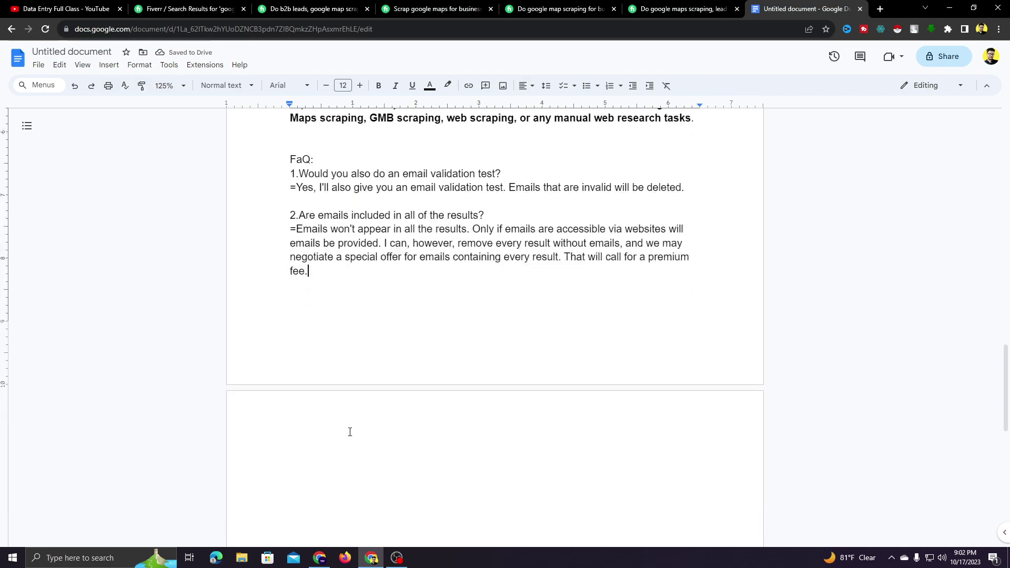
scroll(438, 346, up, 4)
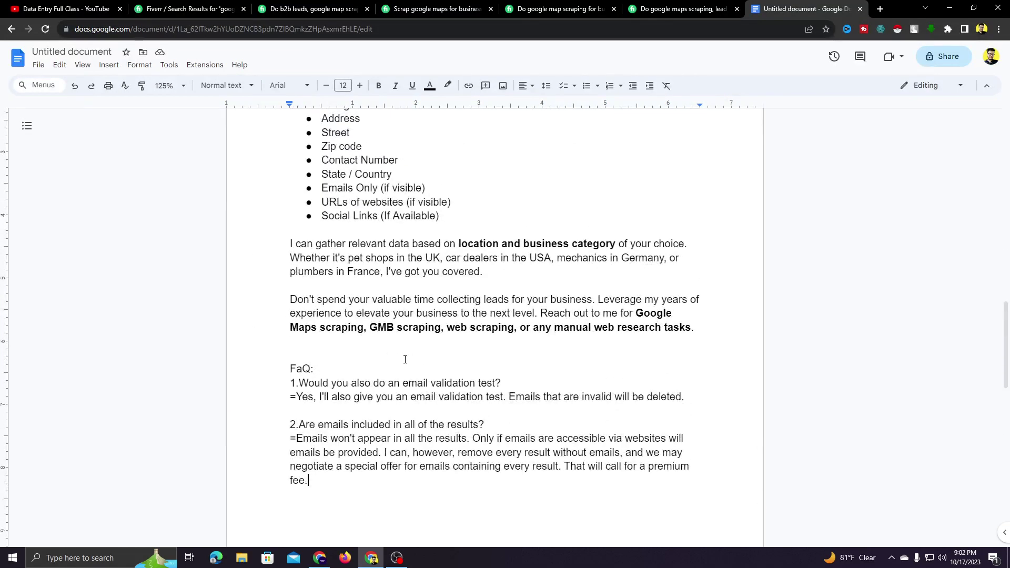
scroll(405, 360, up, 6)
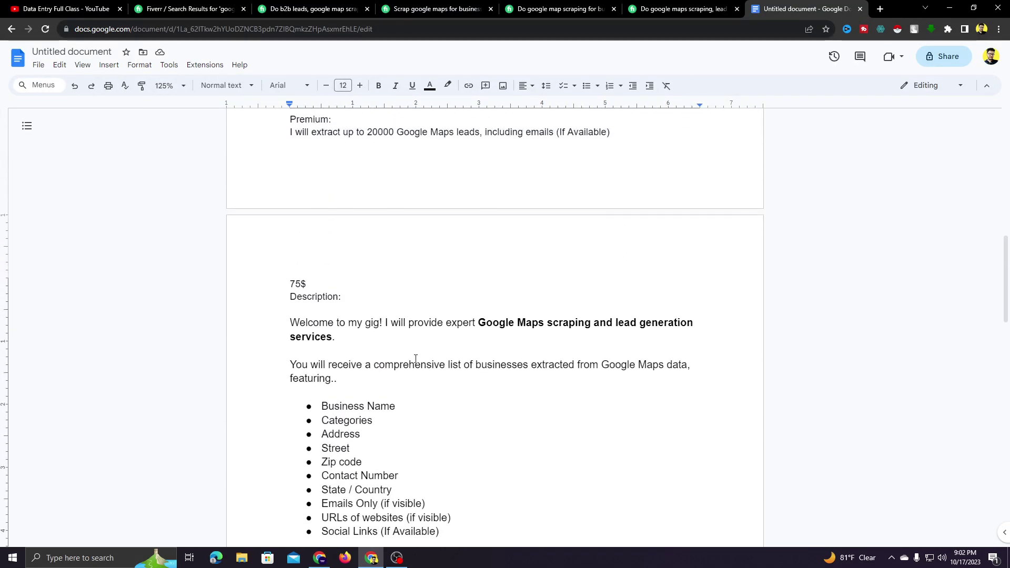
scroll(412, 363, up, 6)
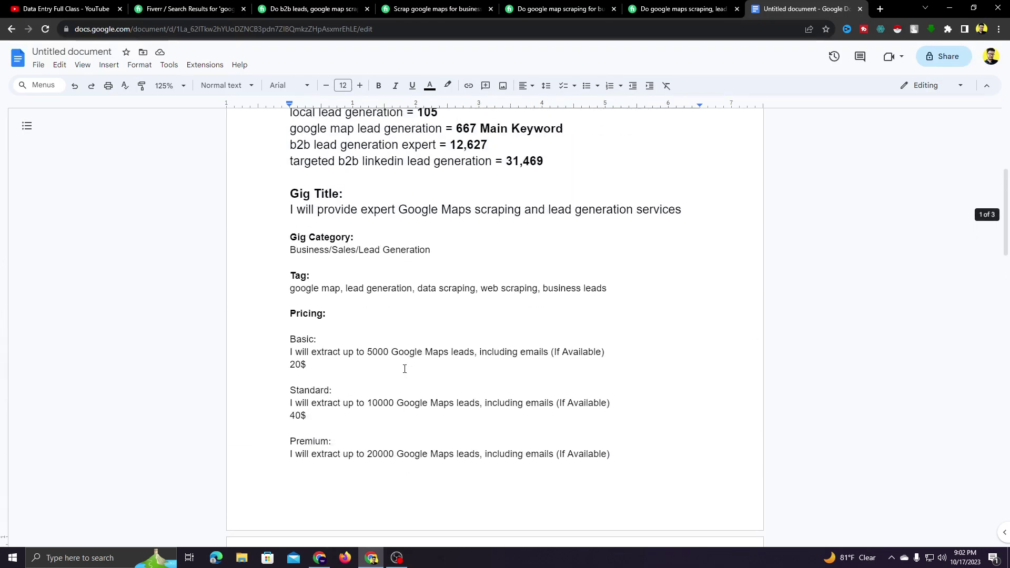
scroll(405, 368, up, 5)
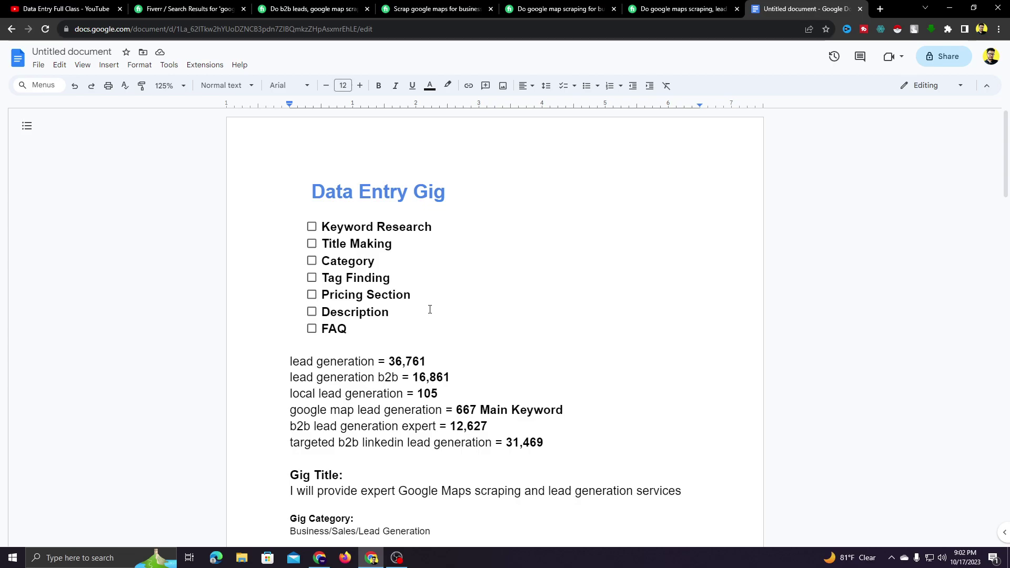
scroll(428, 387, down, 9)
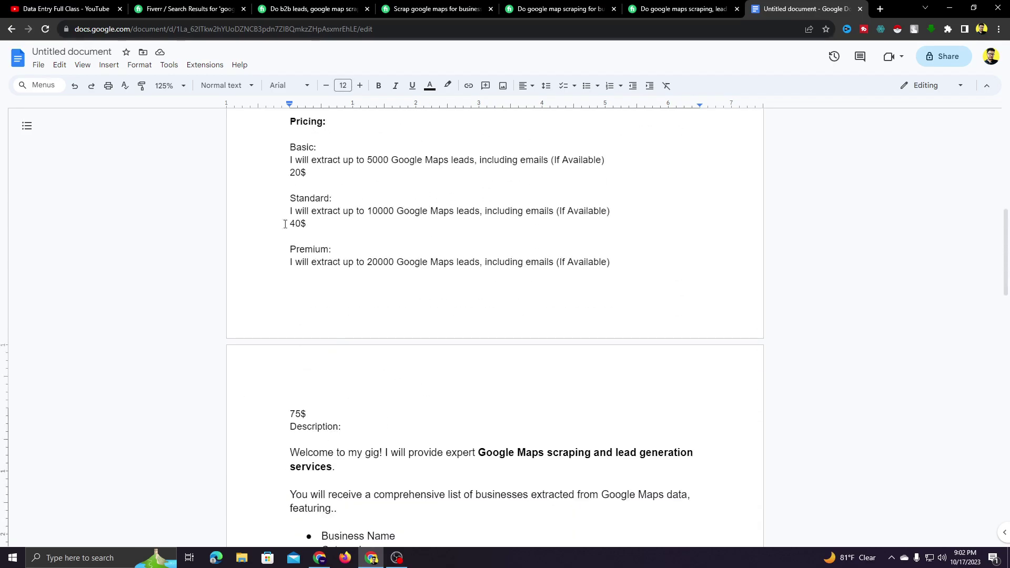
scroll(350, 239, down, 9)
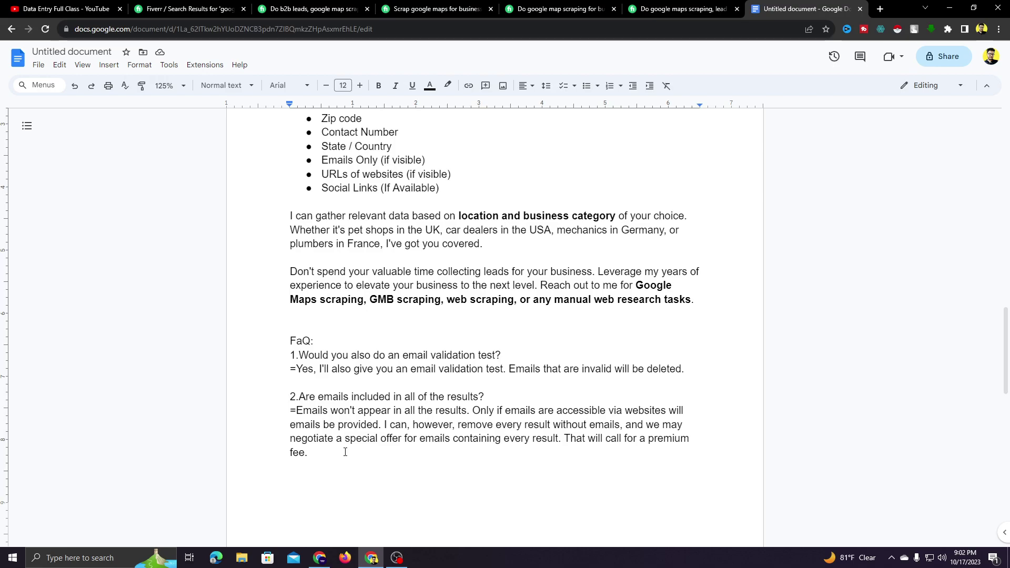
scroll(431, 181, up, 10)
scroll(504, 292, down, 10)
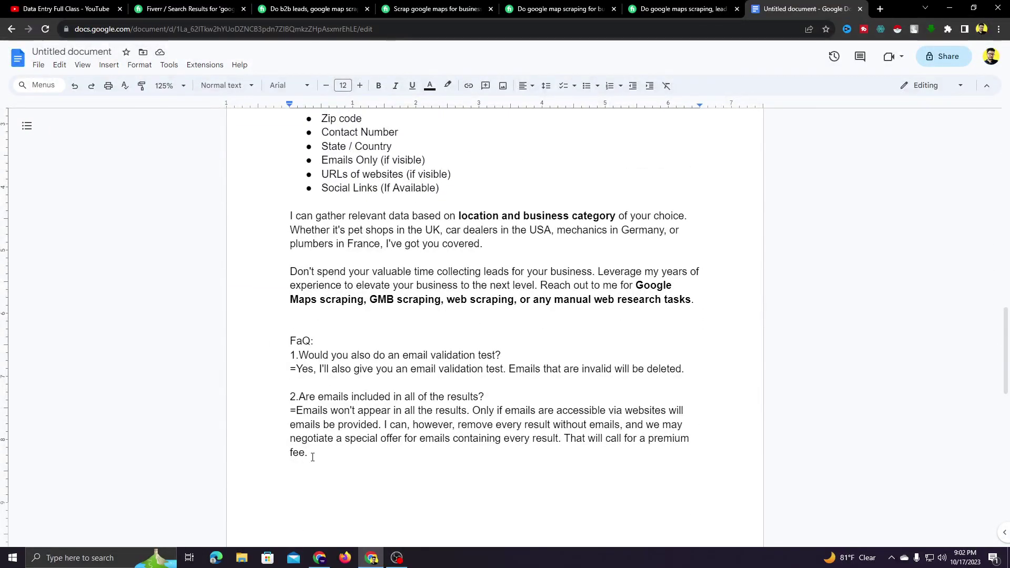
scroll(23, 109, up, 5)
Switch to YouTube and go back from the "Data Entry Full Class" playlist to the channel's list of playlists
click(67, 9)
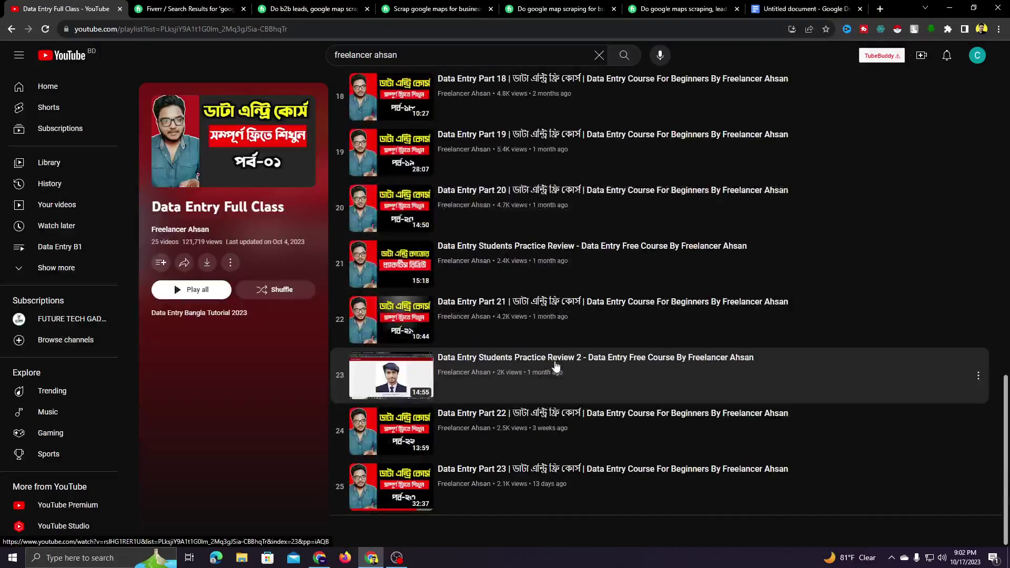
click(12, 29)
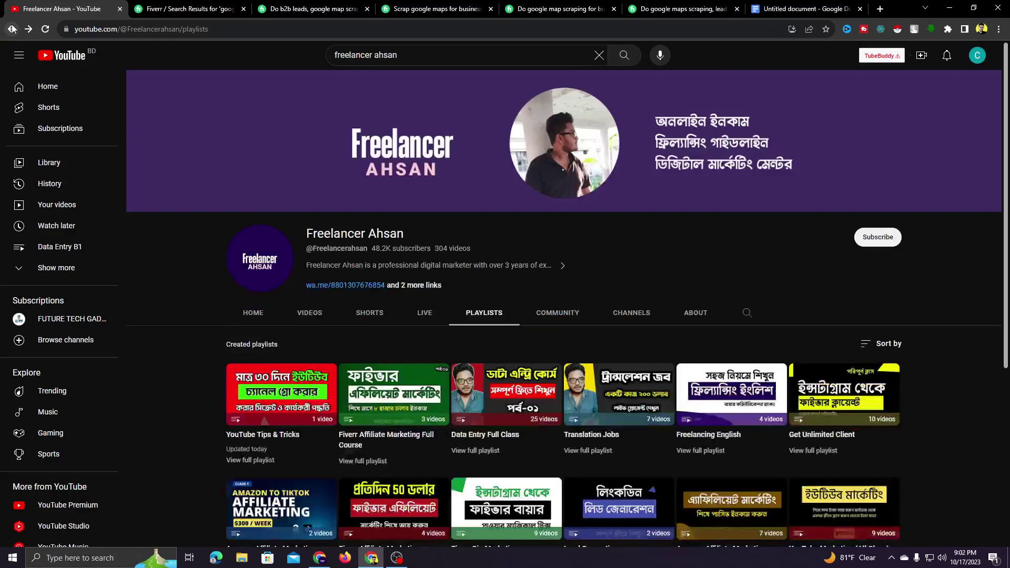